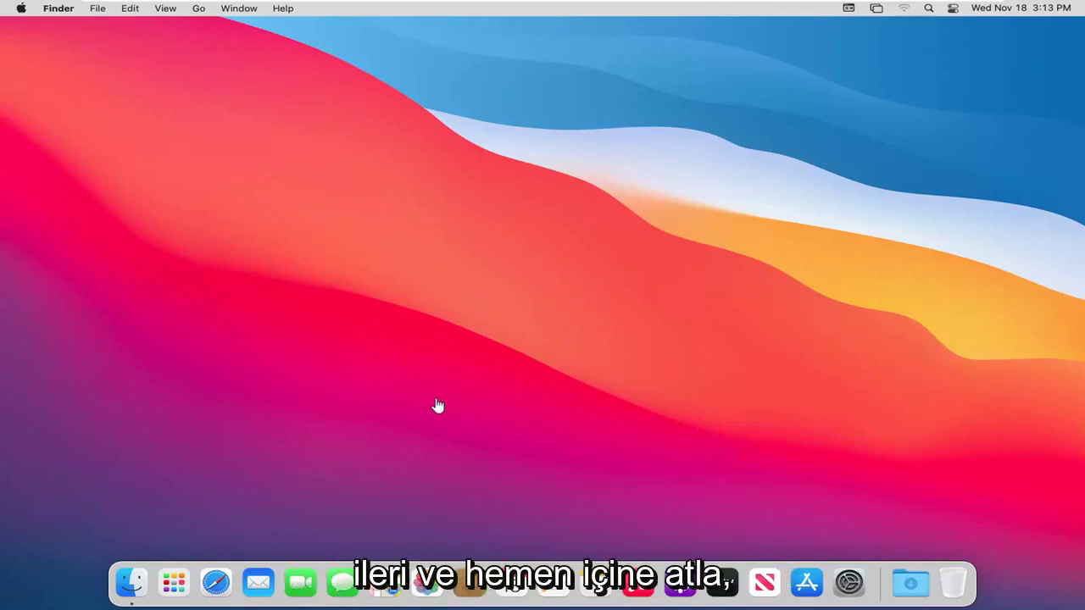
Launch Safari from the Dock to its start page with What's New and Favorites.
{"action": "left_click", "coordinate": [218, 593]}
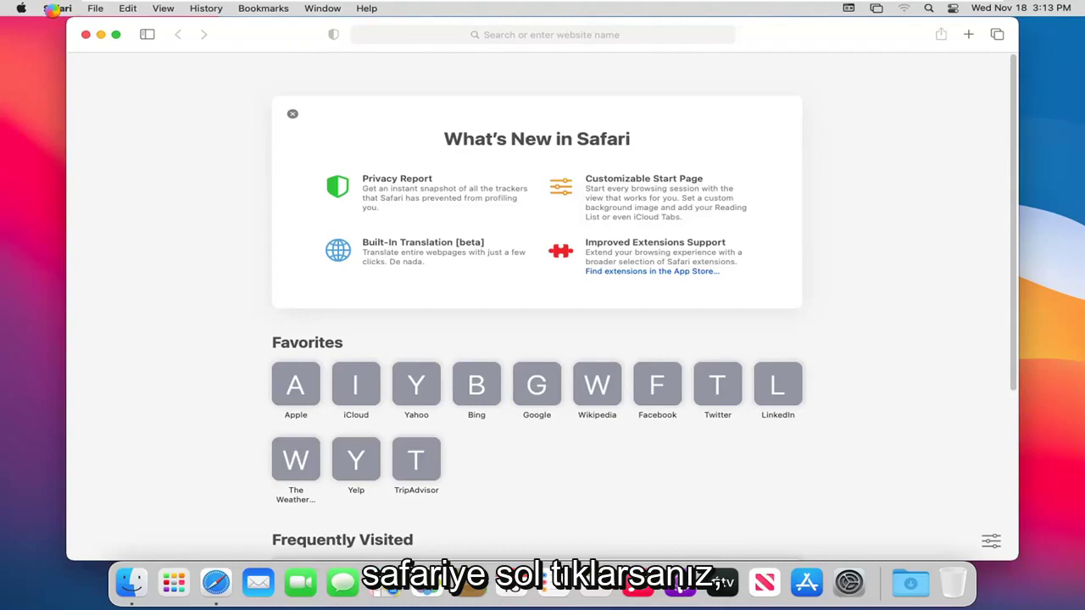
{"action": "left_click", "coordinate": [56, 10]}
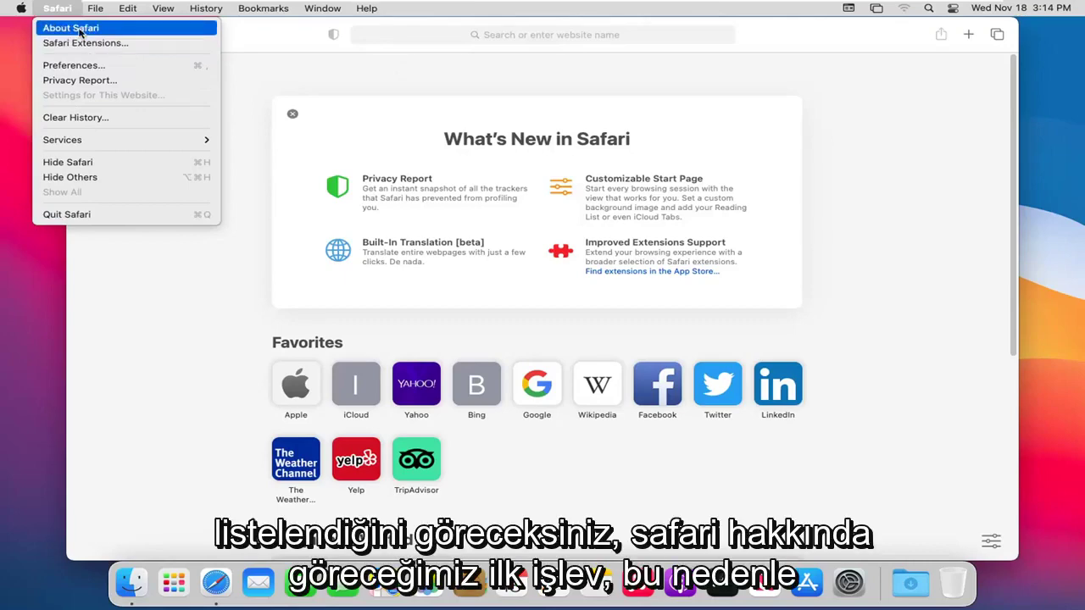
{"action": "left_click", "coordinate": [81, 34]}
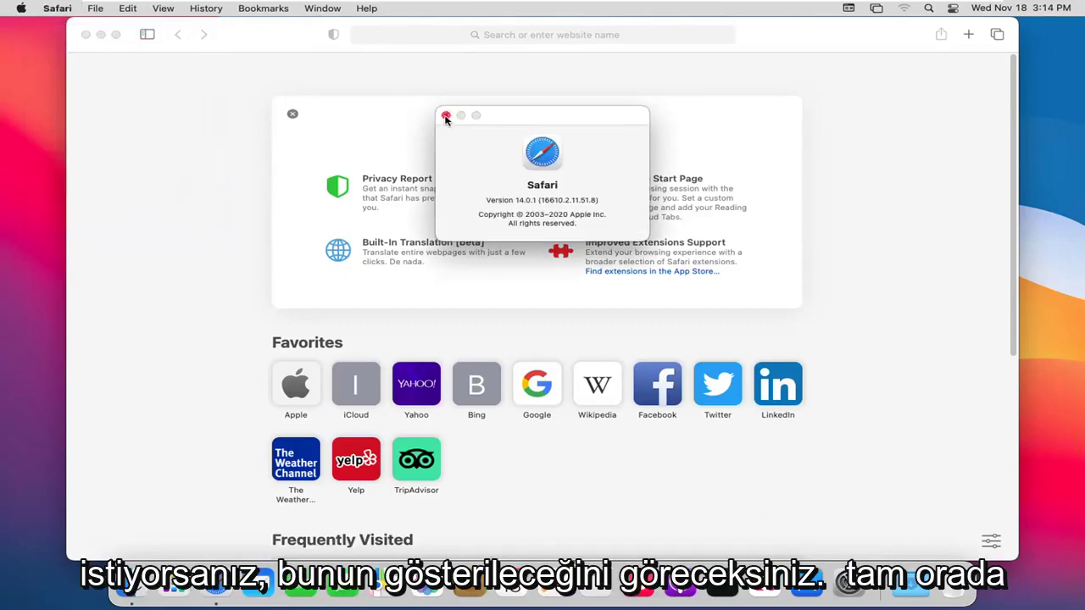
{"action": "left_click", "coordinate": [446, 116]}
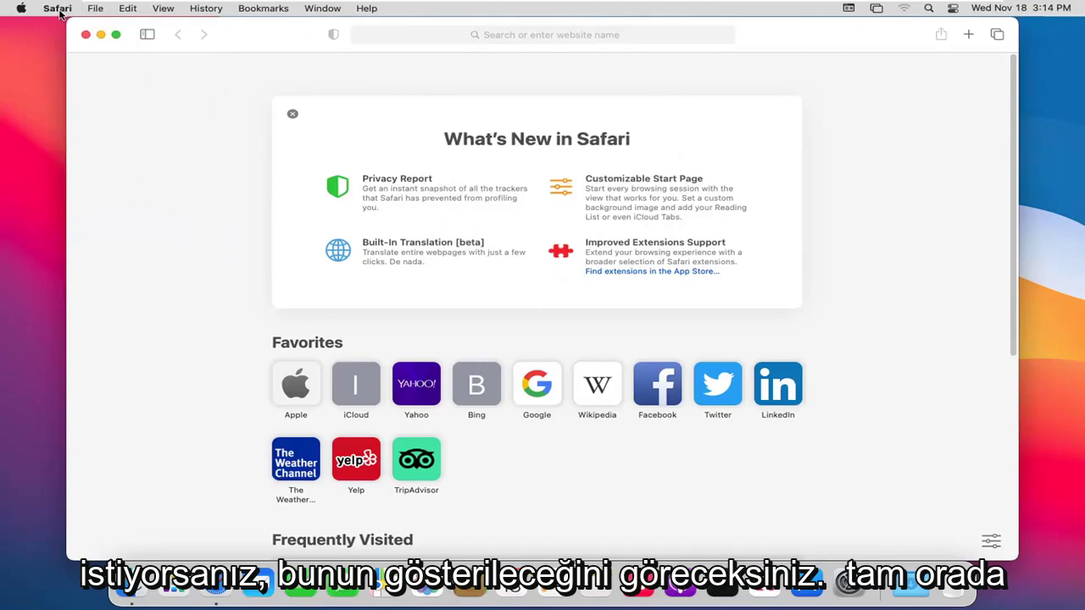
{"action": "left_click", "coordinate": [58, 9]}
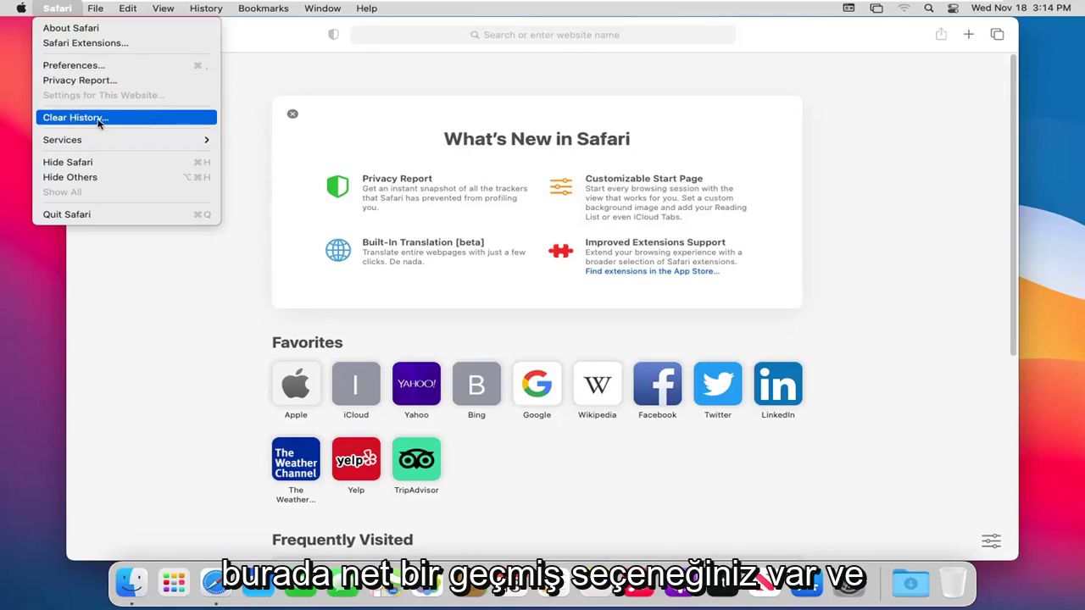
{"action": "mouse_move", "coordinate": [85, 146]}
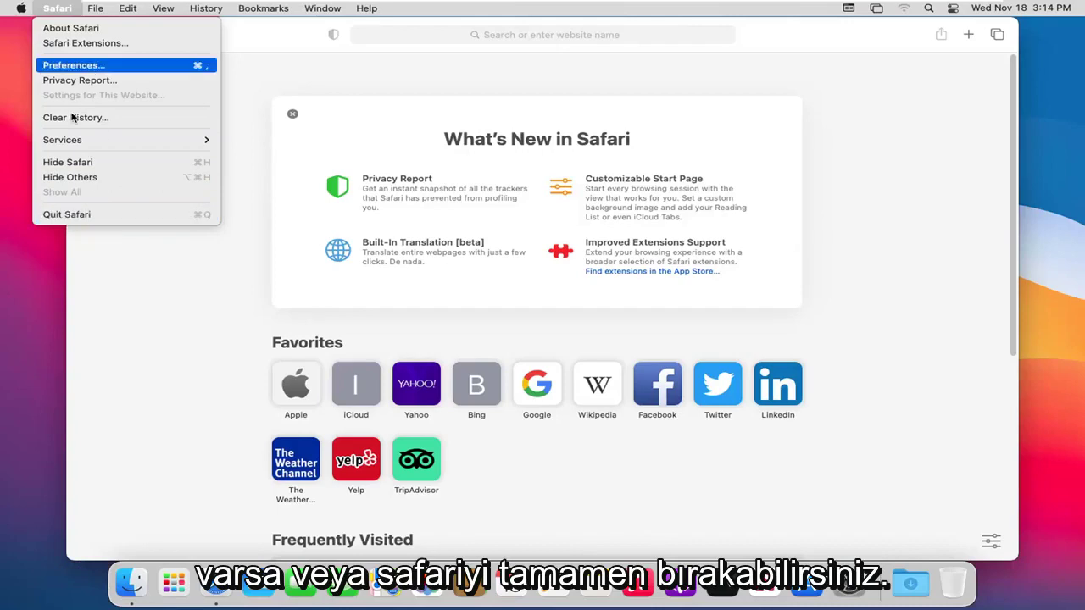
Open General preferences, keeping 'A new window' at startup and Start Page for new windows.
{"action": "left_click", "coordinate": [70, 66]}
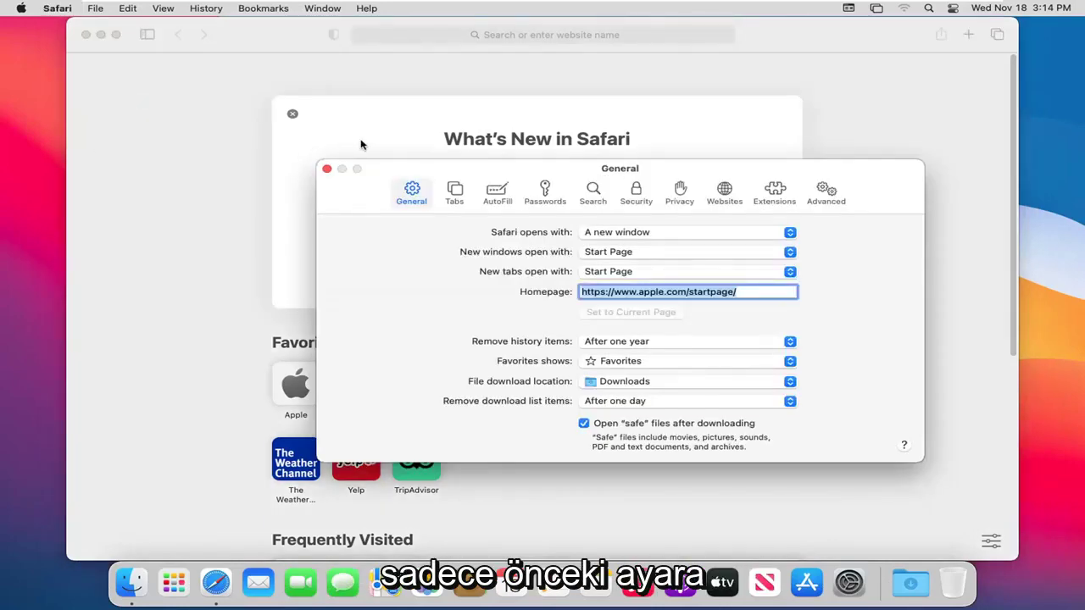
{"action": "left_click_drag", "start_coordinate": [461, 172], "coordinate": [409, 132]}
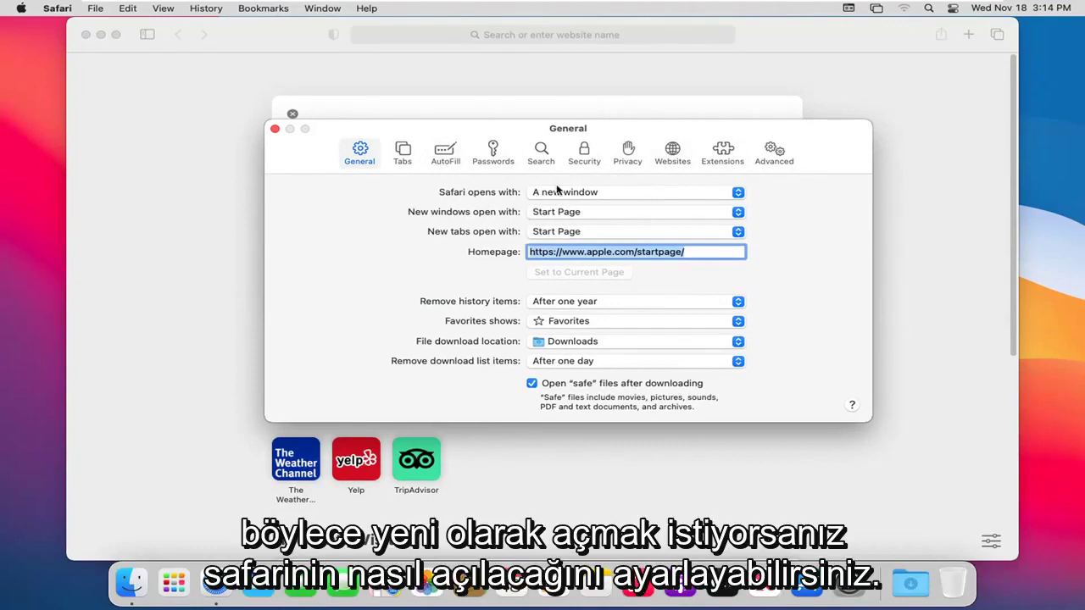
{"action": "left_click", "coordinate": [591, 197]}
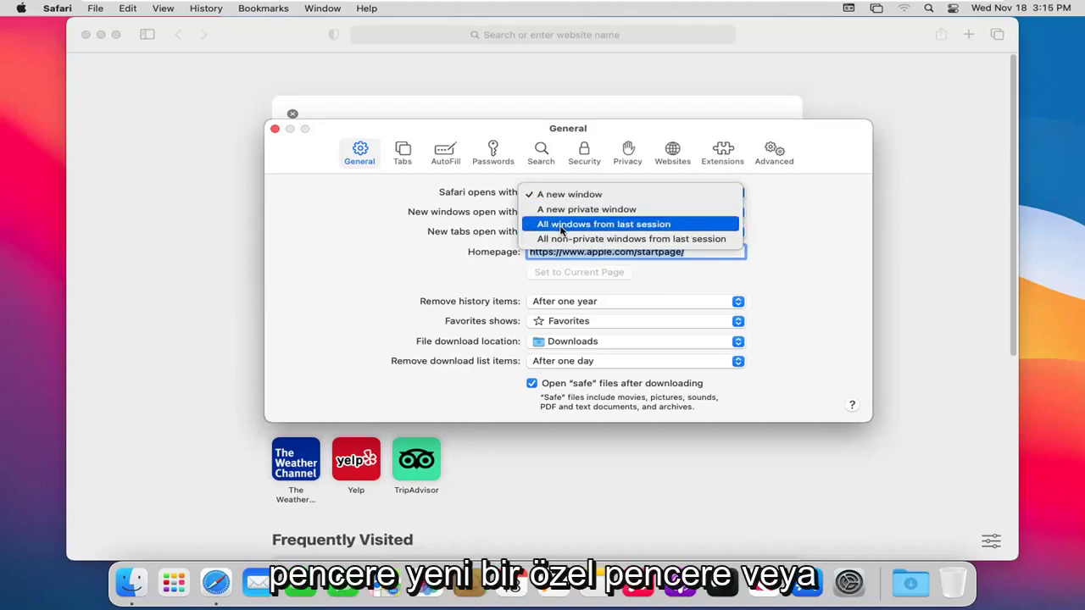
{"action": "left_click", "coordinate": [417, 213]}
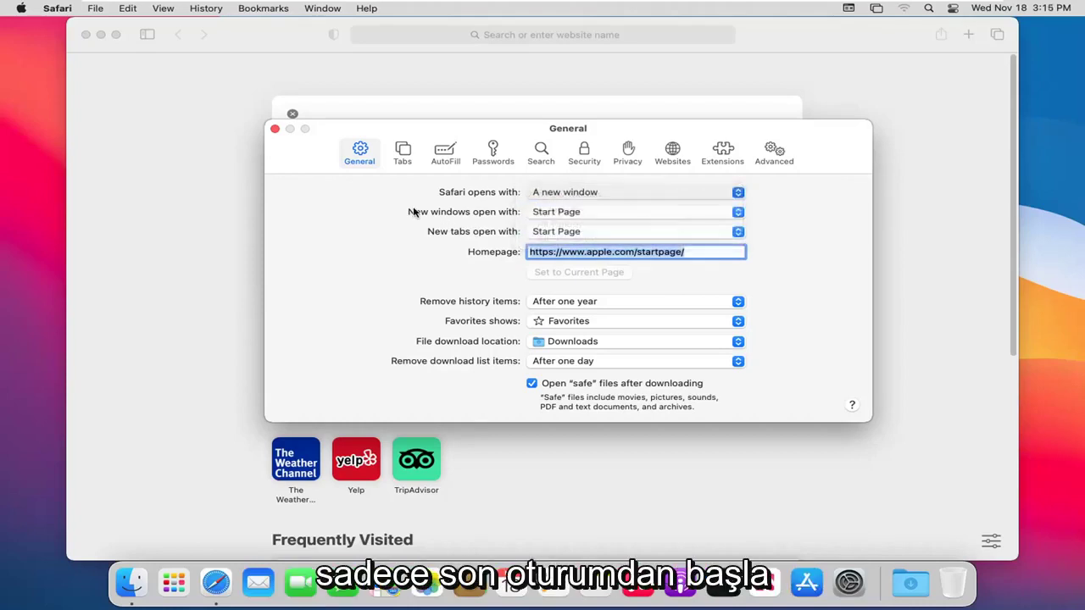
{"action": "left_click", "coordinate": [576, 218]}
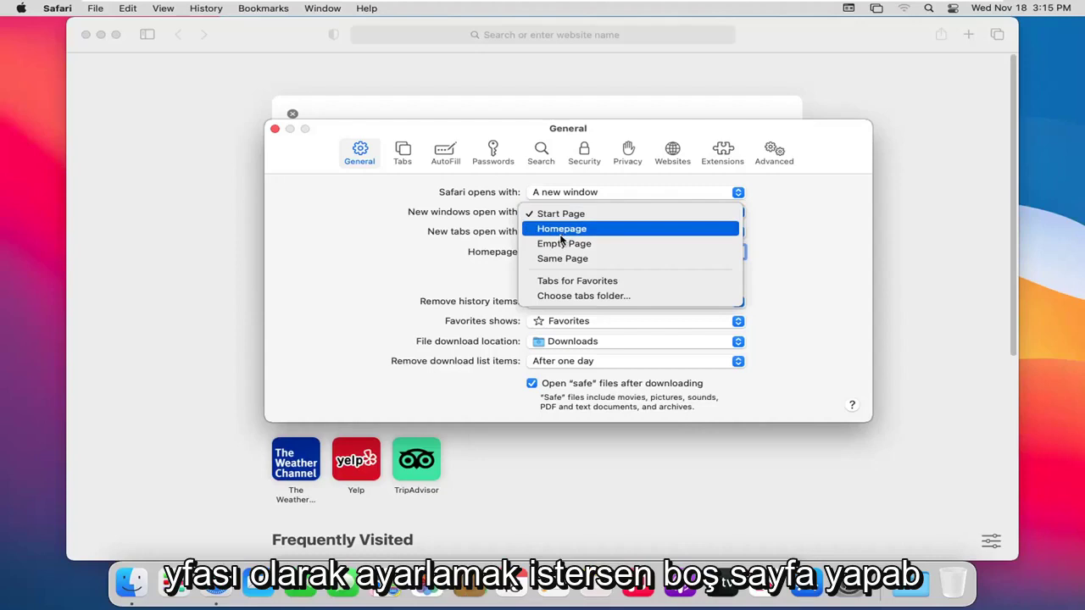
{"action": "left_click", "coordinate": [500, 251]}
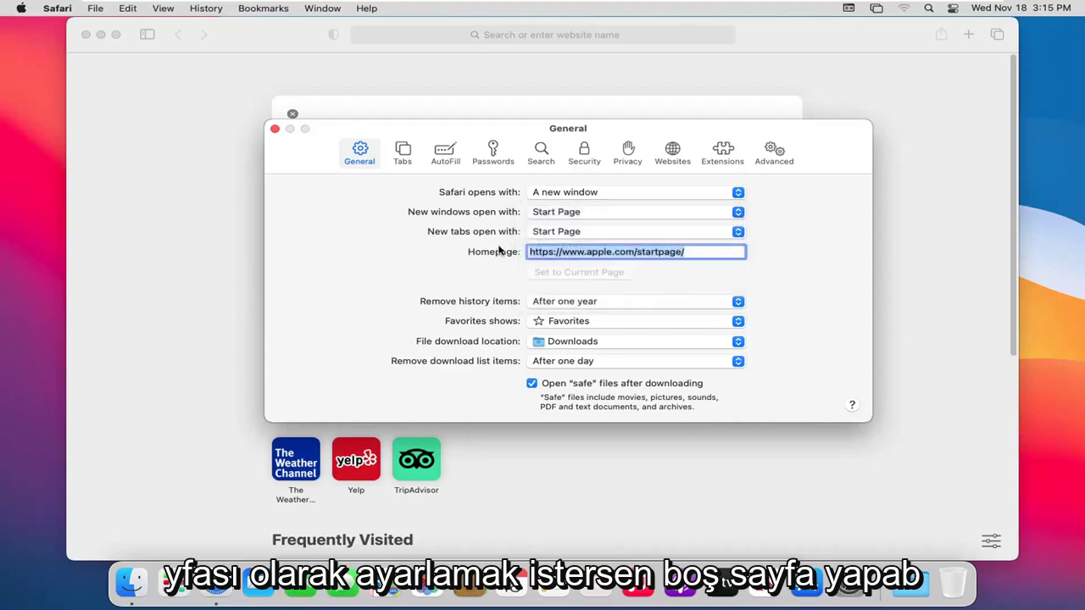
{"action": "left_click", "coordinate": [553, 251]}
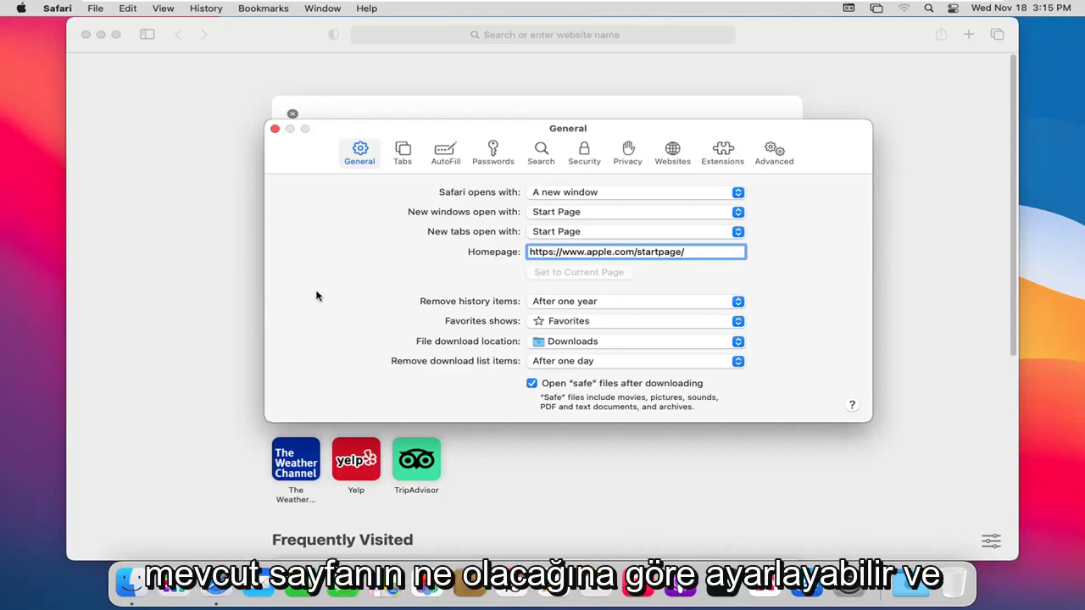
Keep history removal After one year, Favorites, Downloads folder, and download list cleared after one day.
{"action": "left_click", "coordinate": [639, 307]}
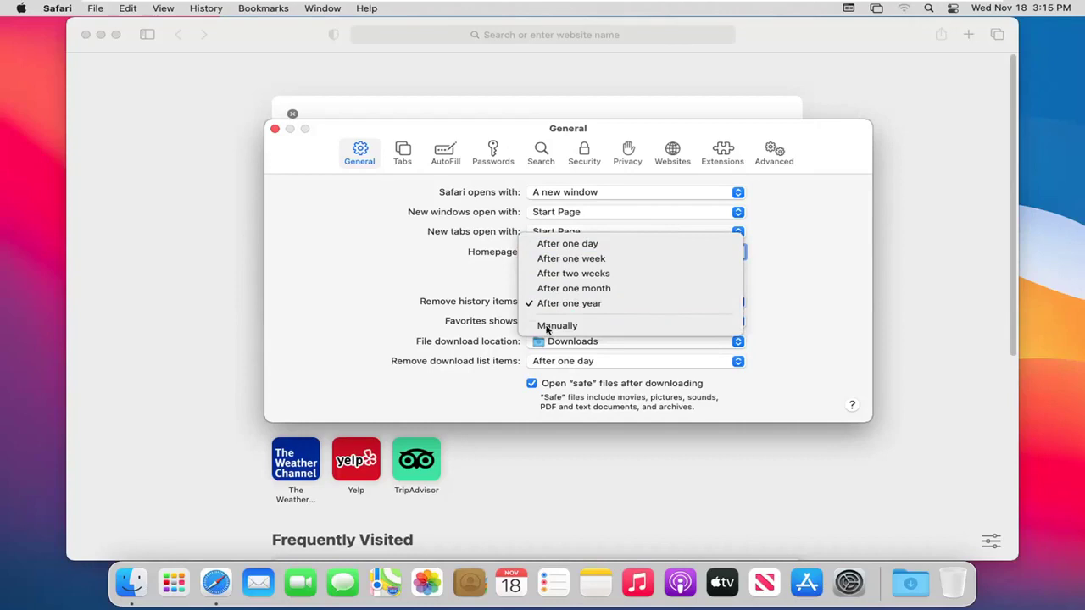
{"action": "left_click", "coordinate": [426, 305]}
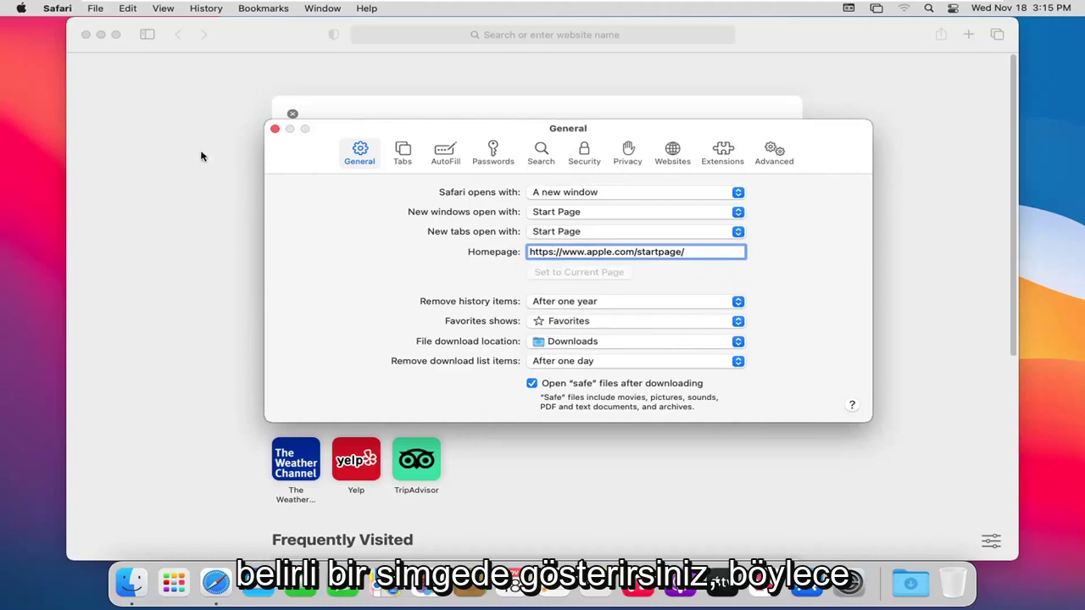
{"action": "left_click", "coordinate": [544, 323]}
{"action": "left_click", "coordinate": [505, 353]}
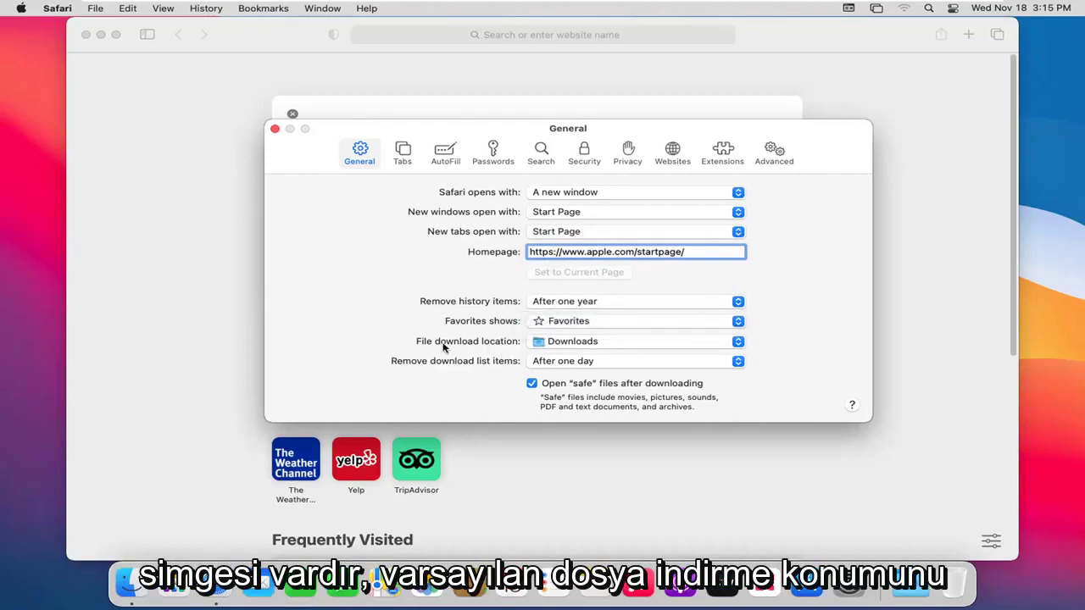
{"action": "left_click", "coordinate": [684, 347]}
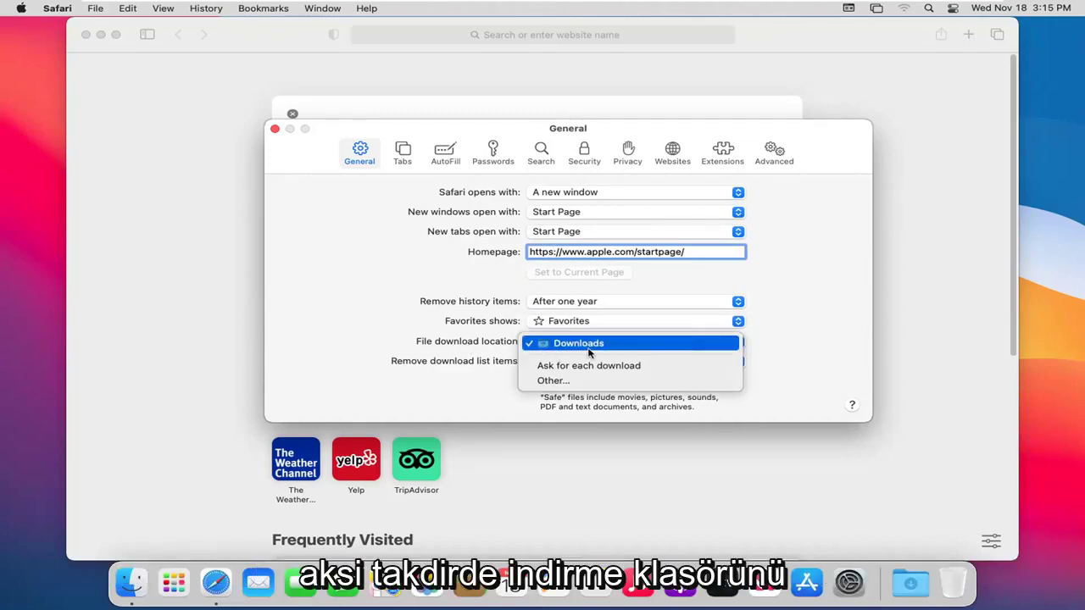
{"action": "left_click", "coordinate": [551, 384]}
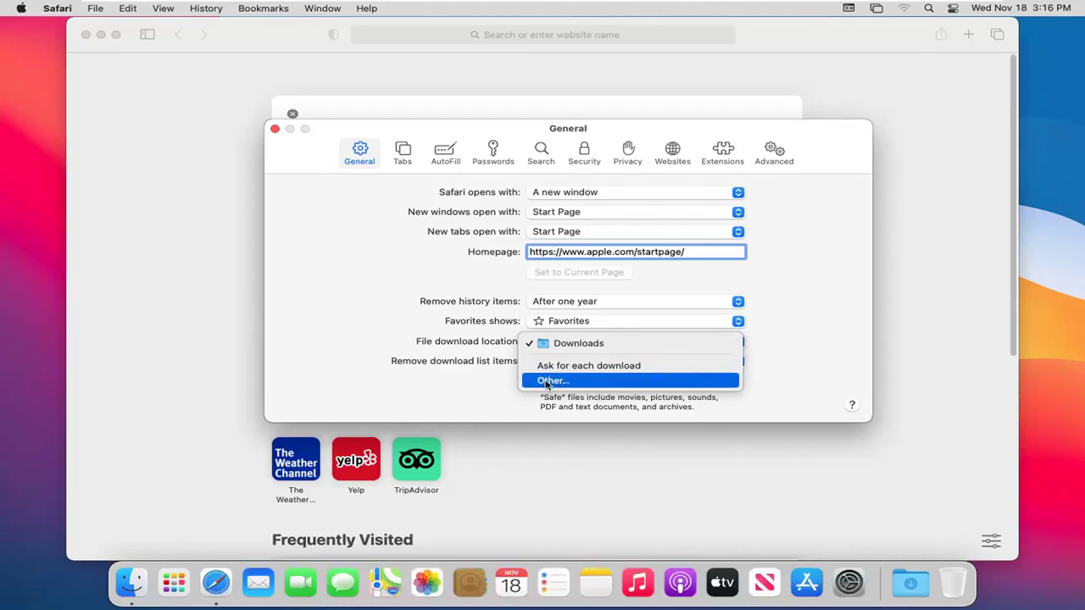
{"action": "left_click", "coordinate": [478, 381]}
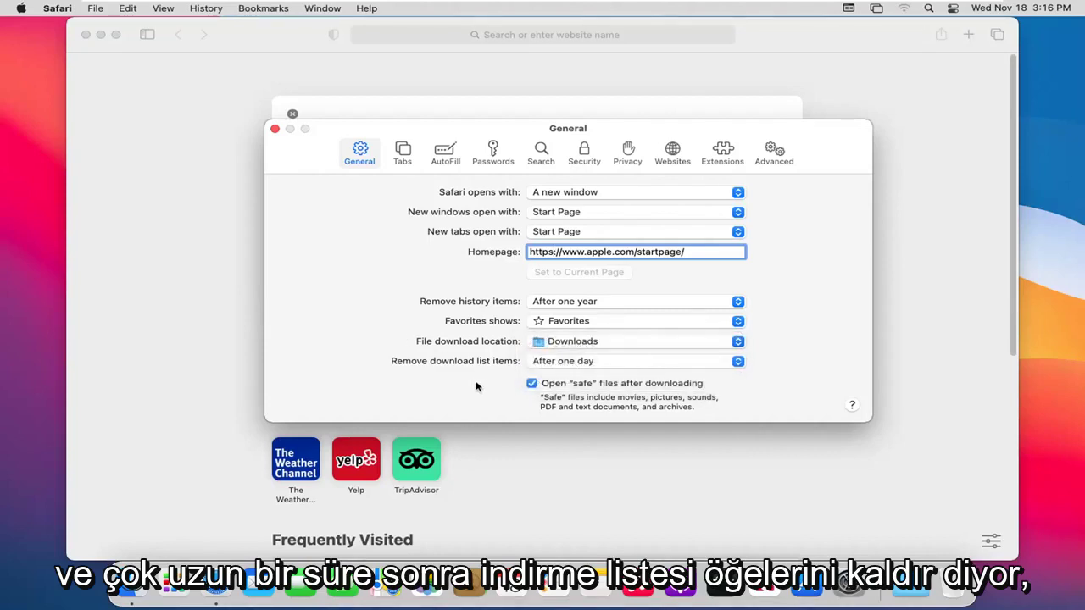
{"action": "left_click", "coordinate": [569, 363]}
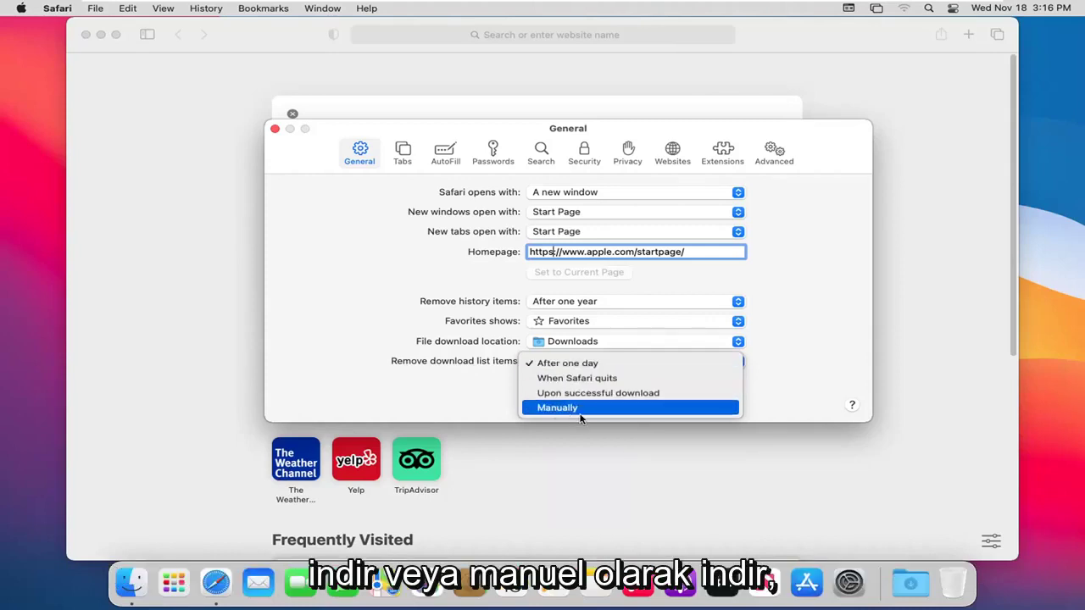
{"action": "left_click", "coordinate": [370, 386]}
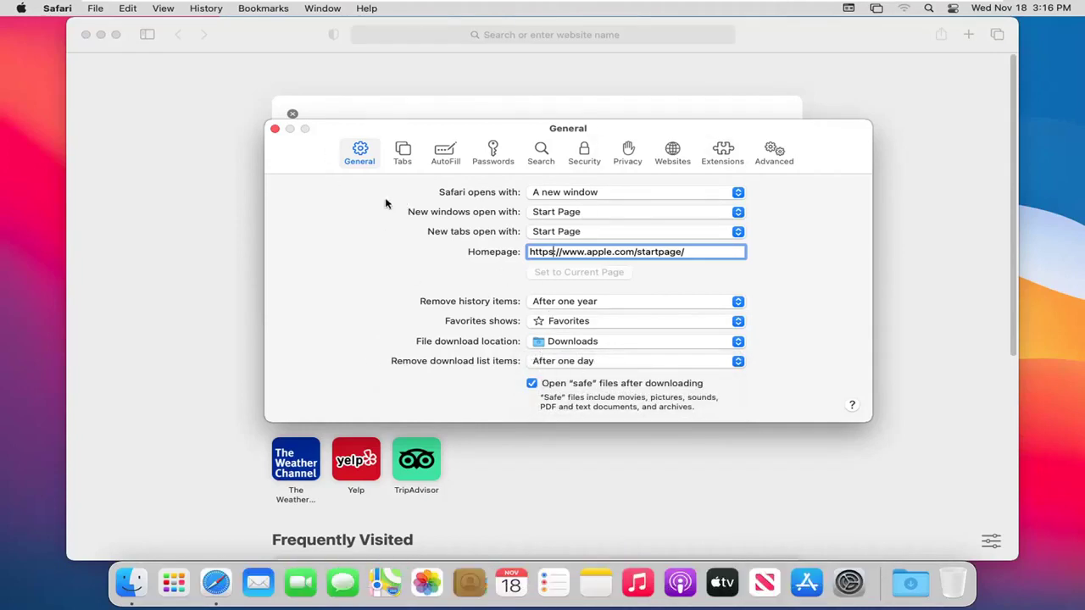
Keep tabs opening Automatically, then show AutoFill with all web-form options enabled.
{"action": "left_click", "coordinate": [404, 153]}
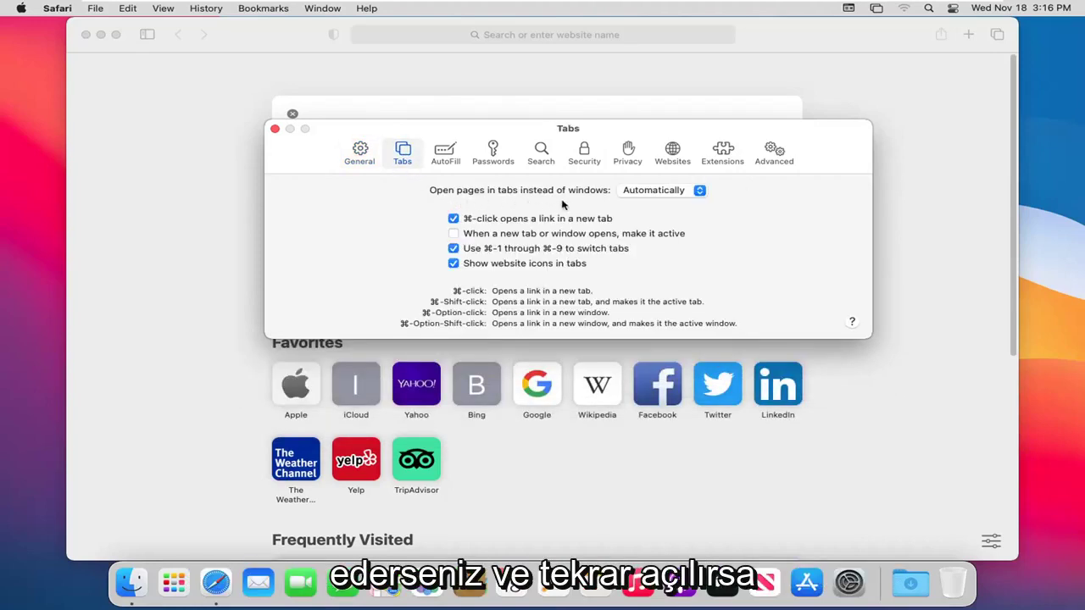
{"action": "left_click", "coordinate": [699, 191]}
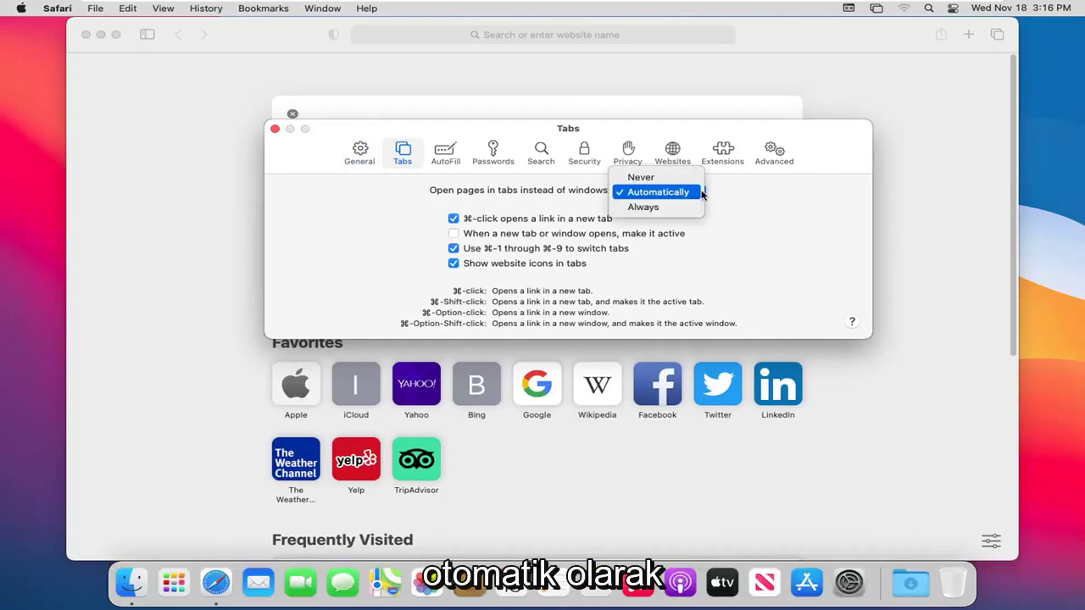
{"action": "left_click", "coordinate": [769, 211]}
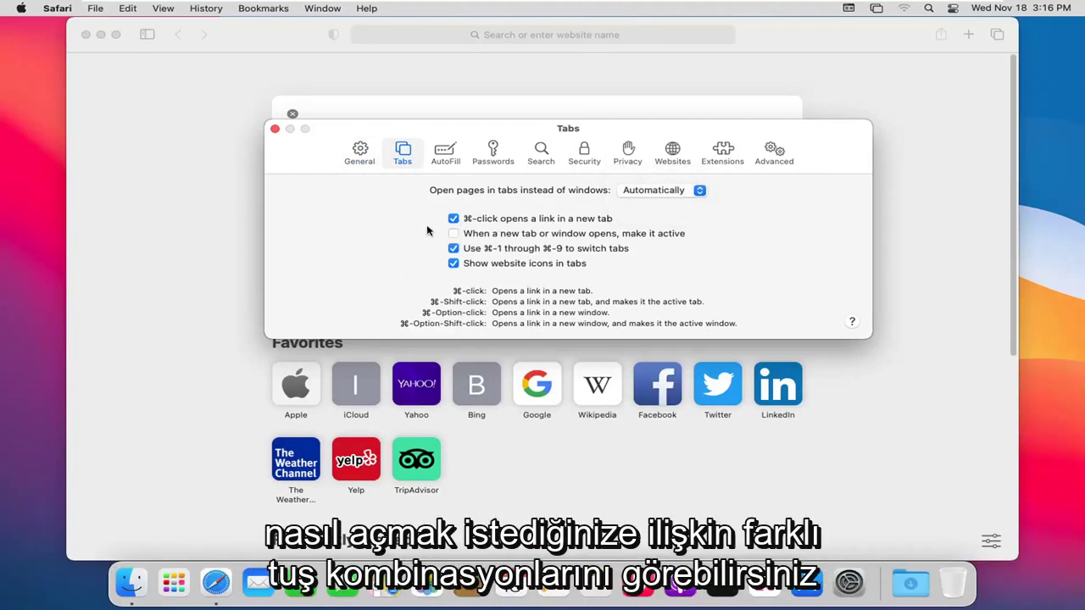
{"action": "left_click", "coordinate": [449, 152]}
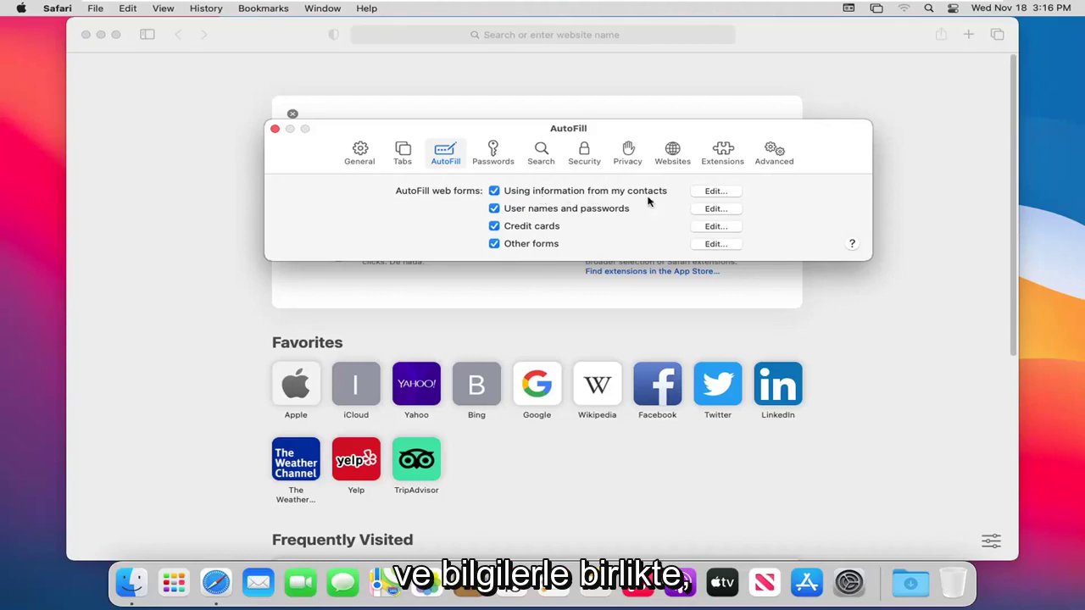
Unlock the Passwords preferences with the Mac account password, revealing No Saved Passwords.
{"action": "left_click", "coordinate": [494, 156]}
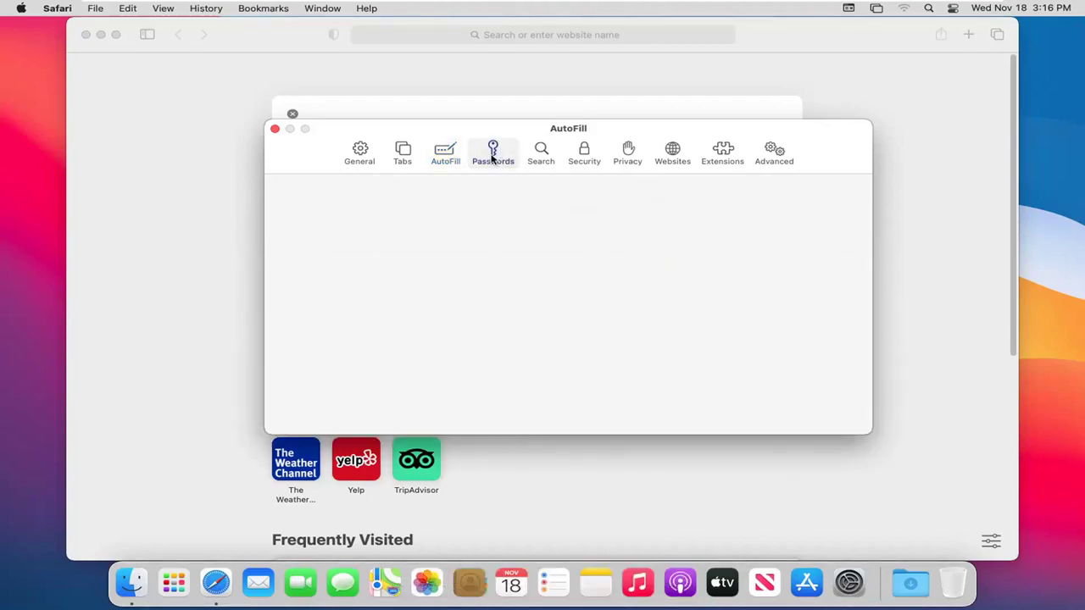
{"action": "left_click", "coordinate": [492, 150]}
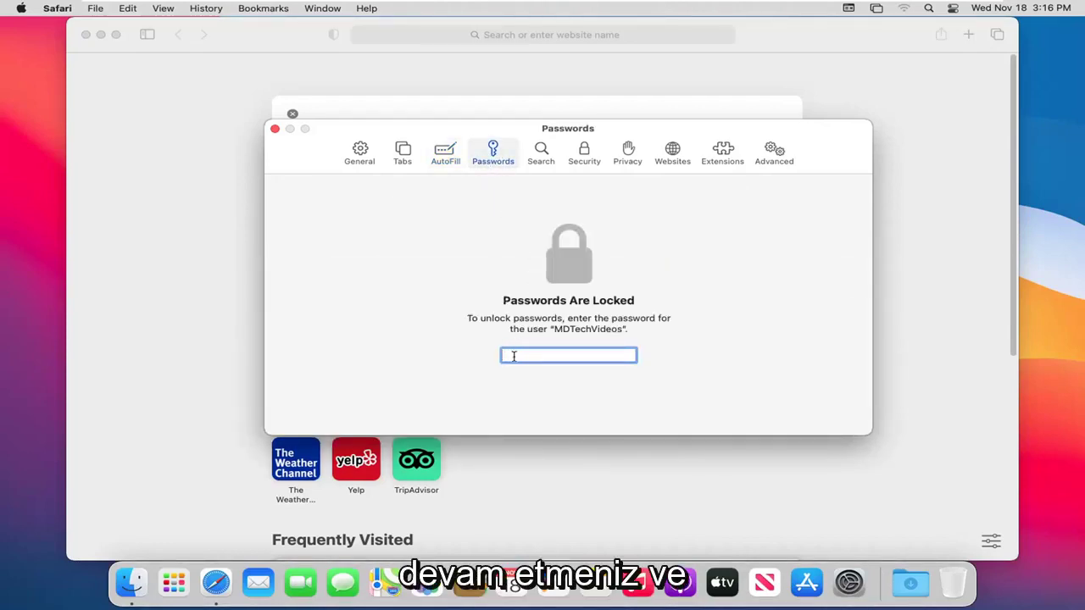
{"action": "type", "text": "••••••"}
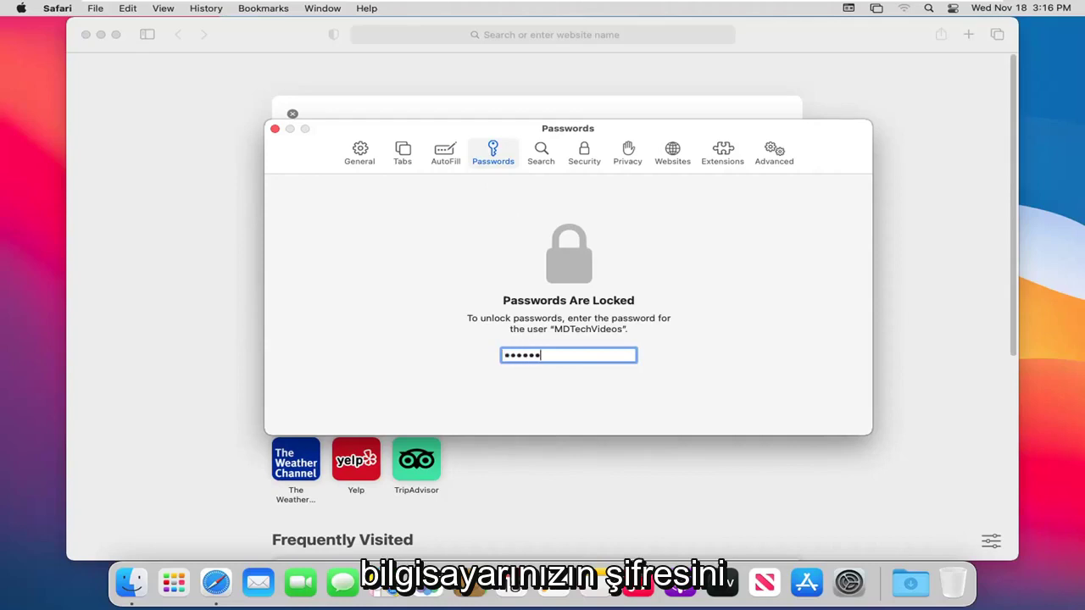
{"action": "type", "text": "•••"}
{"action": "key", "text": "Return"}
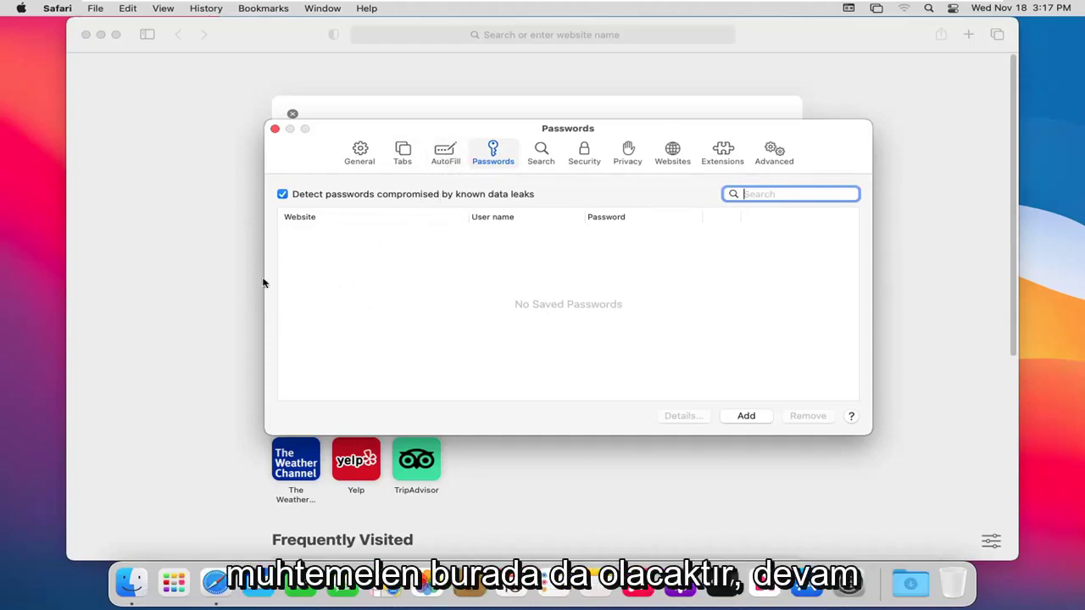
Browse the search engine list in Search preferences, leaving Google selected.
{"action": "left_click", "coordinate": [539, 159]}
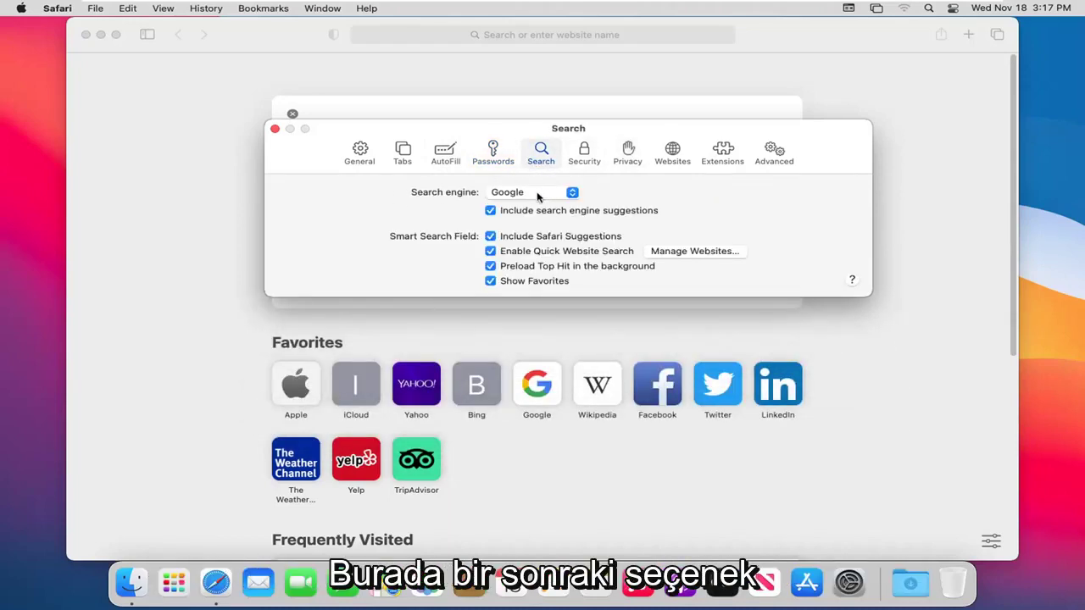
{"action": "left_click", "coordinate": [572, 194]}
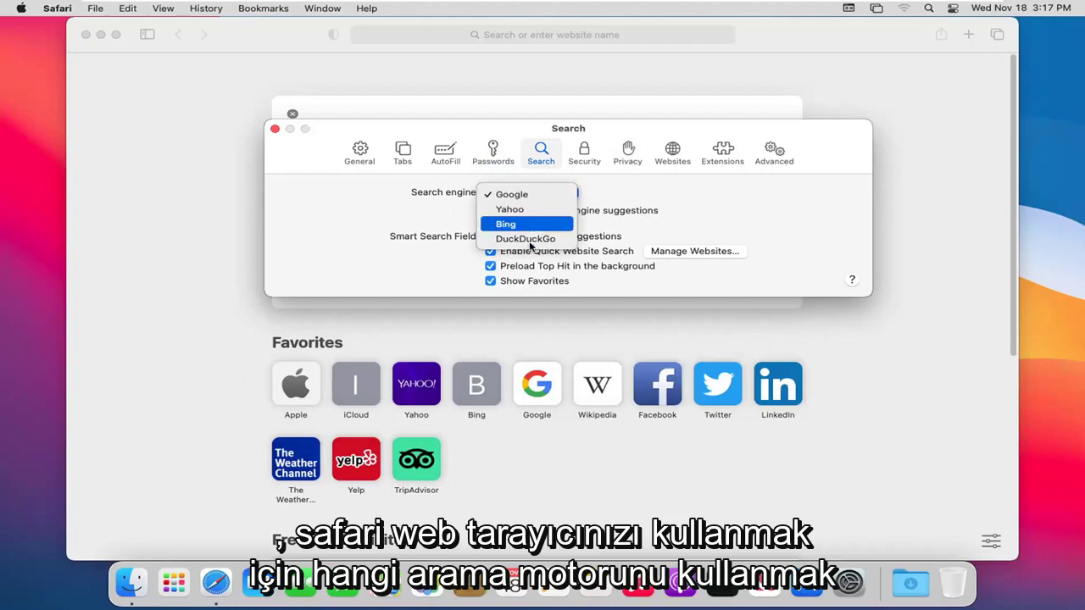
{"action": "key", "text": "Up"}
{"action": "key", "text": "Up"}
{"action": "key", "text": "Up"}
{"action": "key", "text": "Up"}
{"action": "key", "text": "Up"}
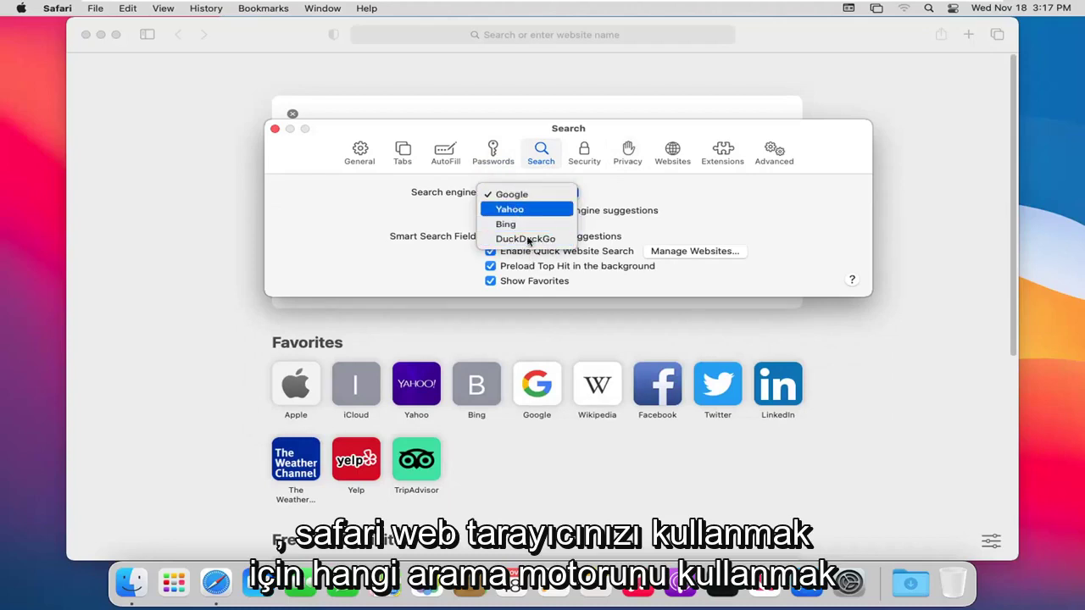
{"action": "key", "text": "Escape"}
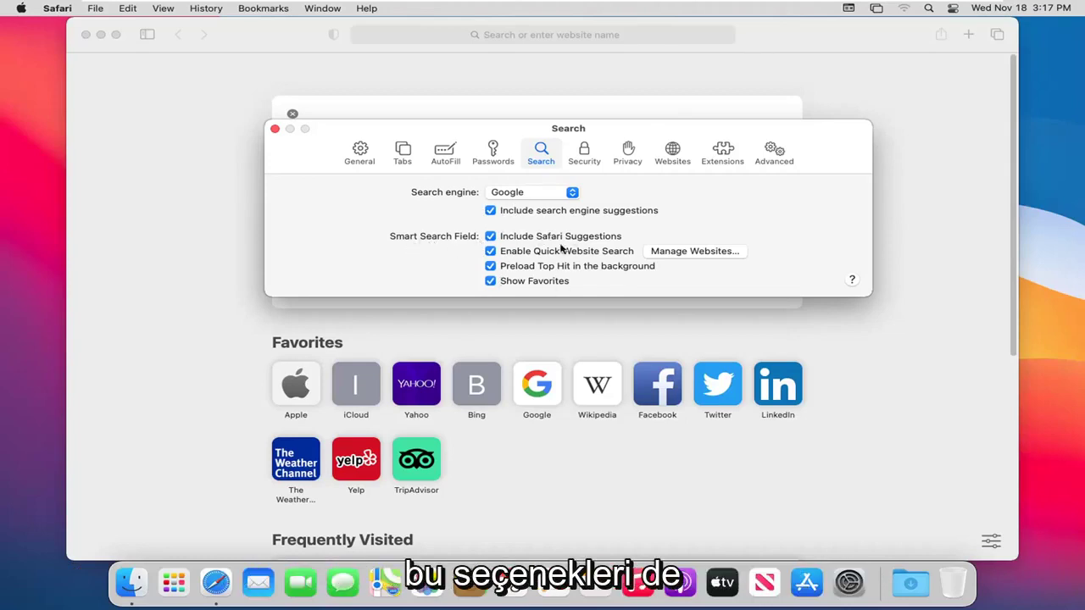
Review the Security settings, then show Privacy with cross-site tracking prevention on.
{"action": "left_click", "coordinate": [584, 152]}
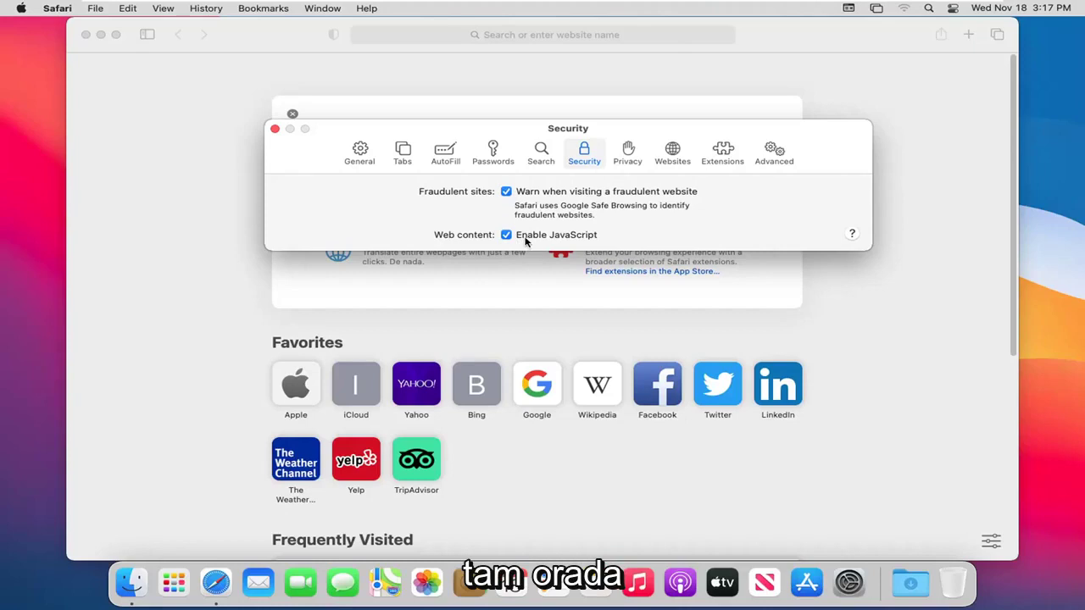
{"action": "left_click", "coordinate": [627, 153]}
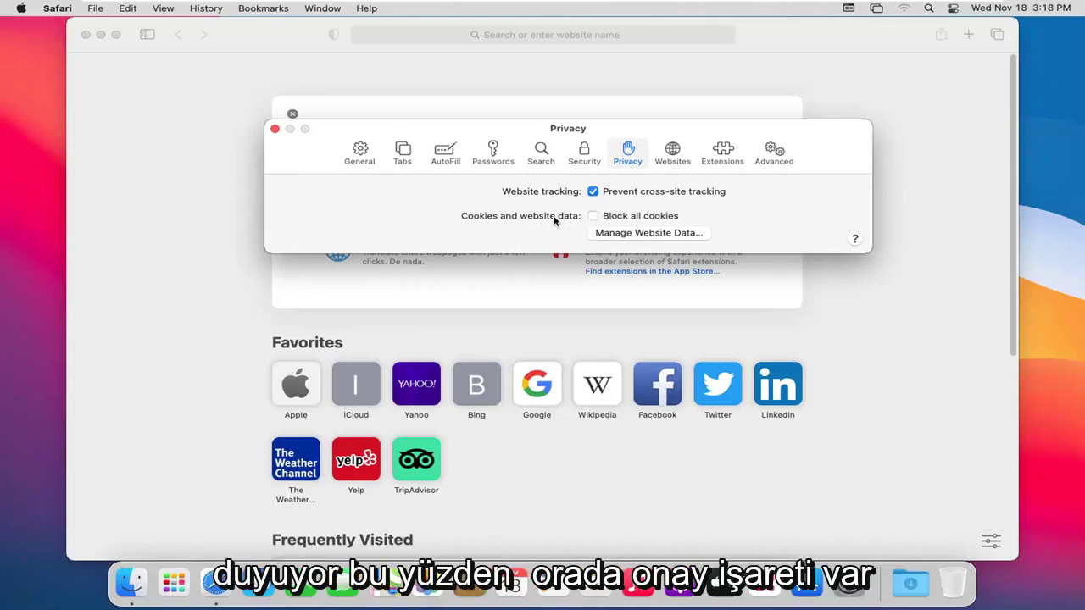
Browse the Websites preferences list, then show the Extensions pane listing No Extensions.
{"action": "left_click", "coordinate": [659, 161]}
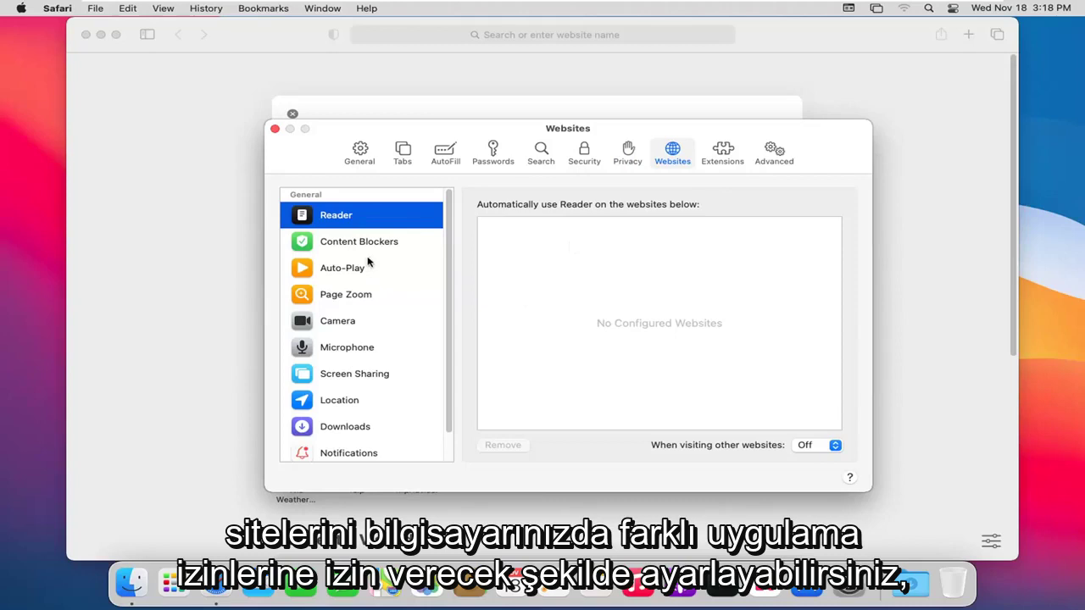
{"action": "scroll", "coordinate": [341, 335], "scroll_direction": "down", "scroll_amount": 1}
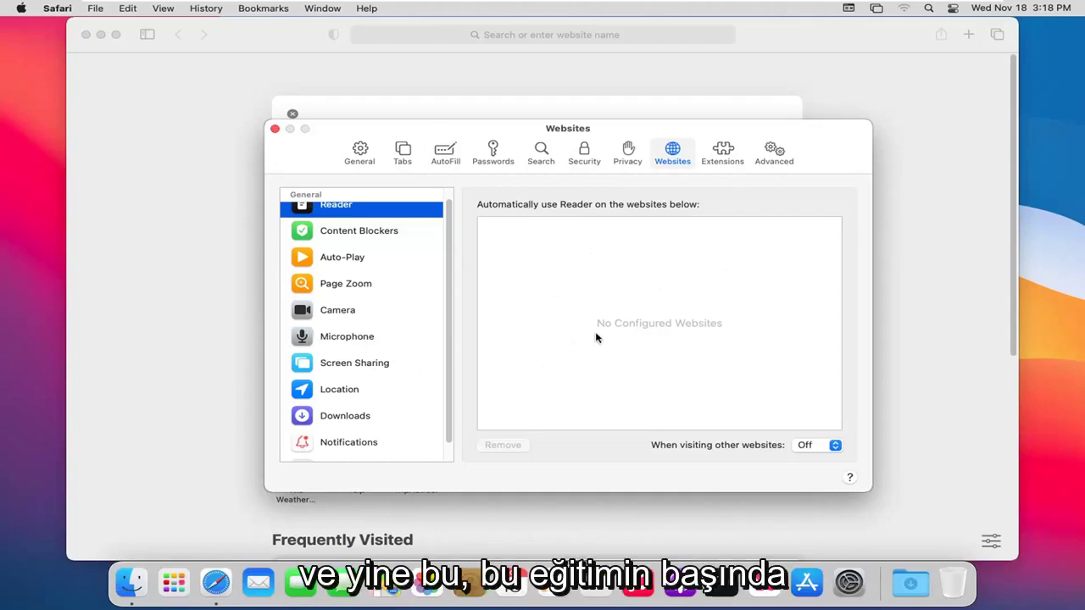
{"action": "left_click", "coordinate": [726, 156]}
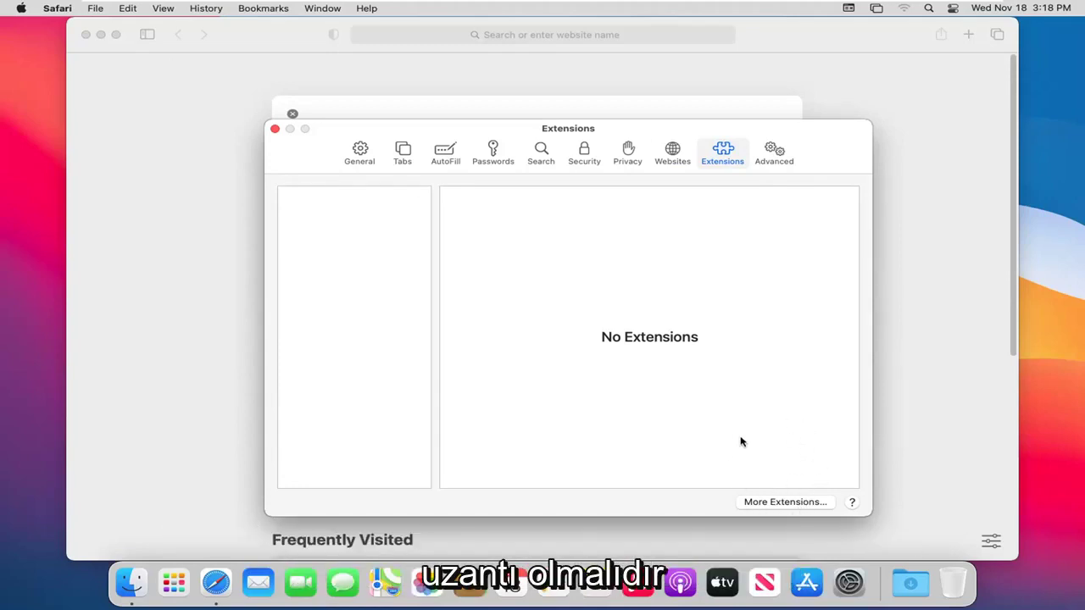
Show Advanced preferences and check the Style sheet list, leaving it at None Selected.
{"action": "left_click", "coordinate": [774, 152]}
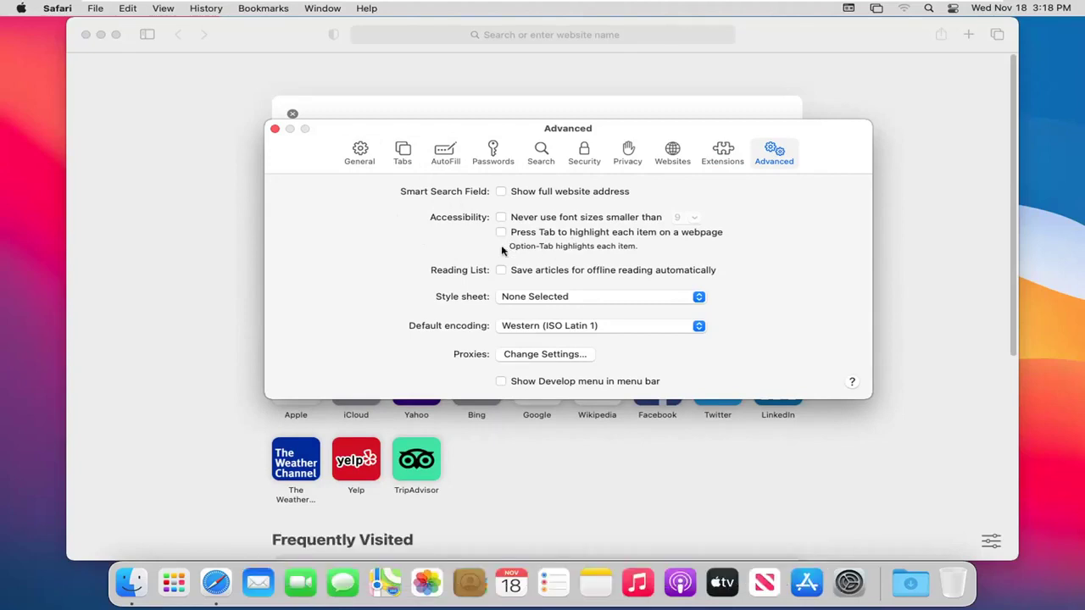
{"action": "left_click", "coordinate": [540, 302]}
{"action": "left_click", "coordinate": [368, 293]}
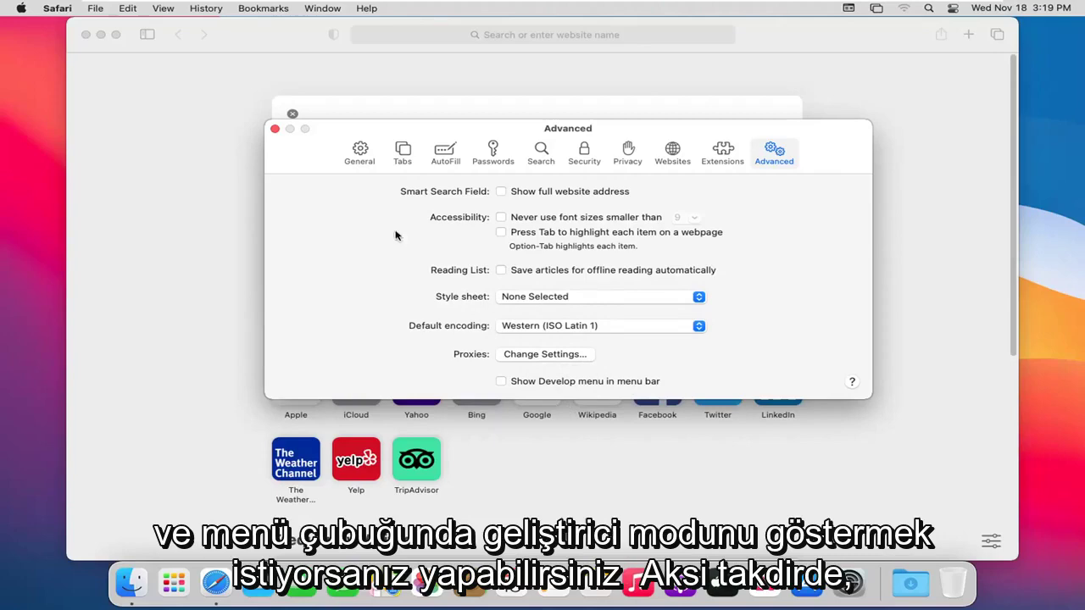
Close Preferences and display the File menu with New Window and Export Bookmarks.
{"action": "left_click", "coordinate": [274, 128]}
{"action": "left_click", "coordinate": [96, 10]}
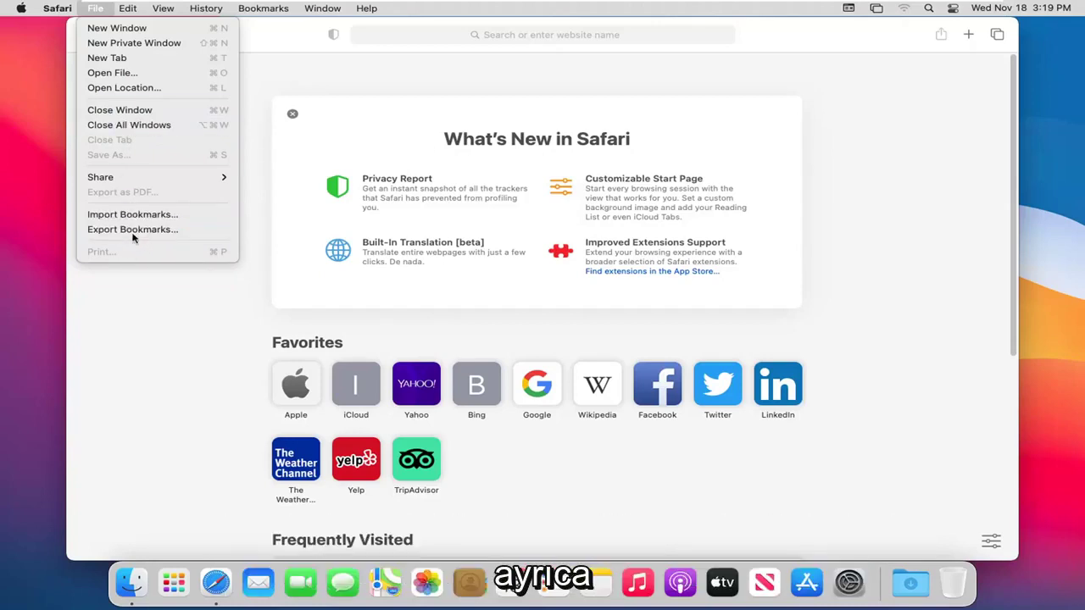
Choose Edit > Find > Google Search… after passing Spelling and Grammar, raising the suggestions notice.
{"action": "mouse_move", "coordinate": [126, 16]}
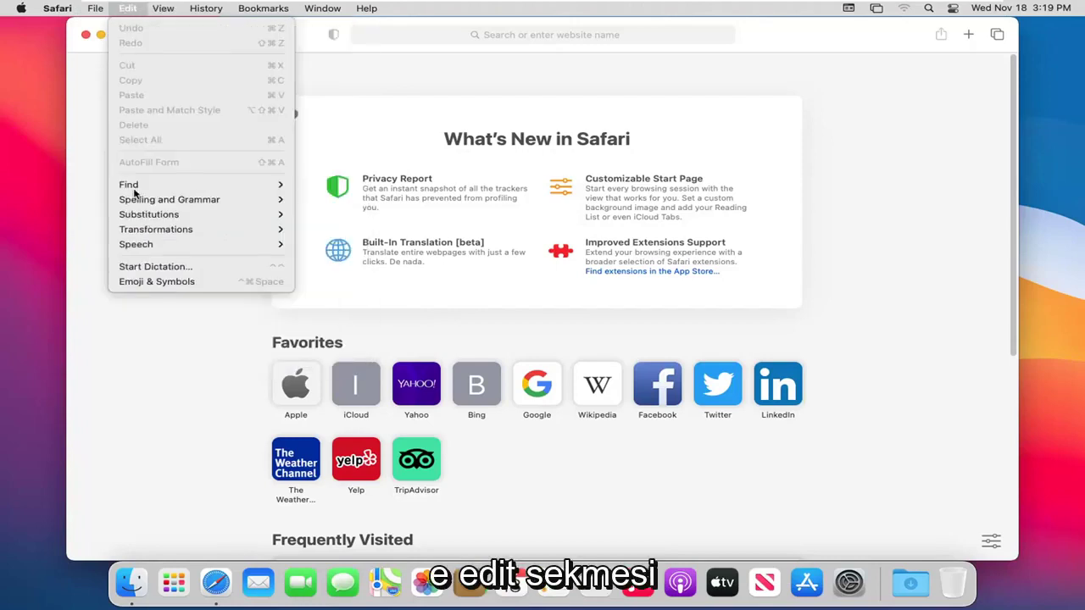
{"action": "mouse_move", "coordinate": [138, 203]}
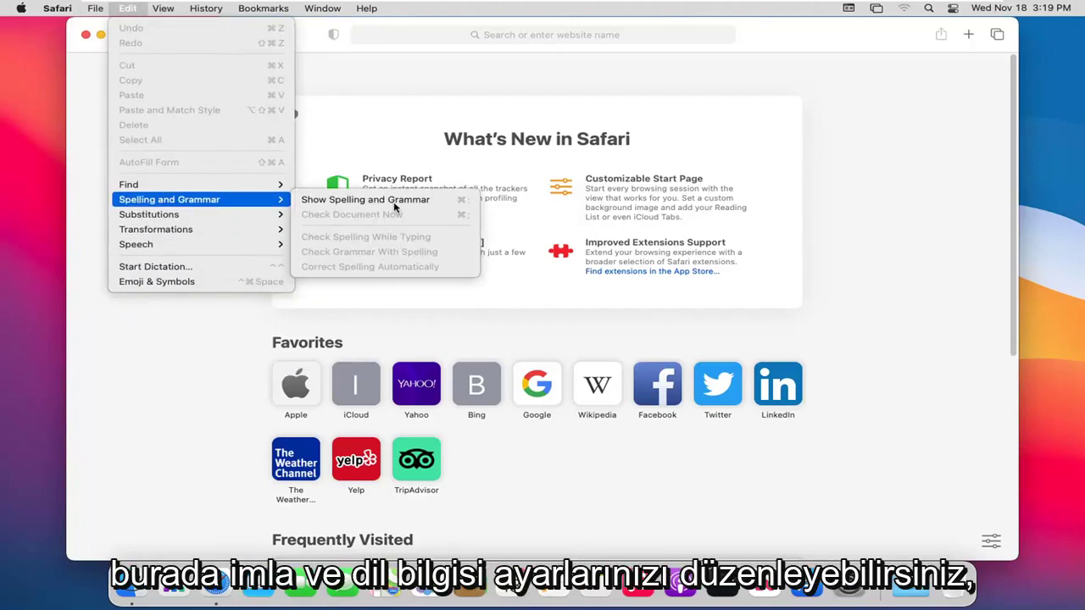
{"action": "mouse_move", "coordinate": [179, 186]}
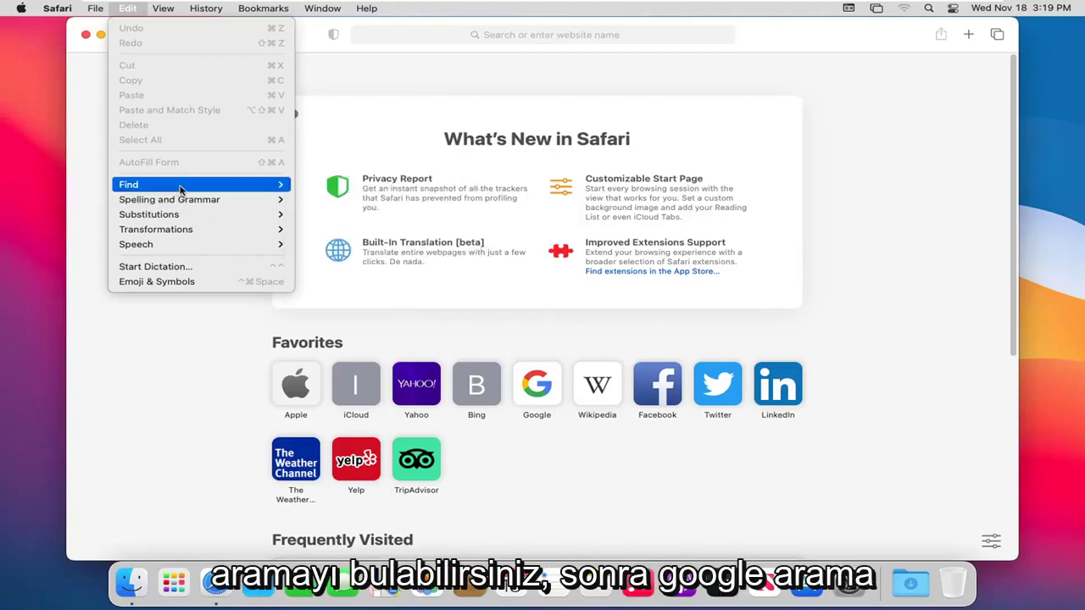
{"action": "left_click", "coordinate": [324, 187]}
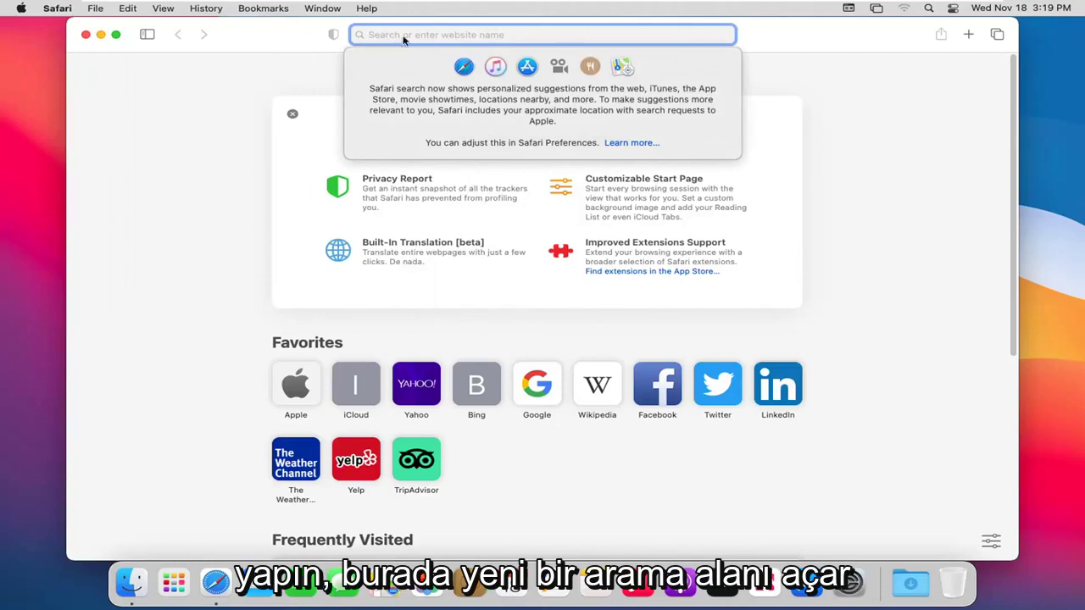
Browse the Edit menu and its Substitutions submenu, then bring up the View menu.
{"action": "left_click", "coordinate": [96, 8]}
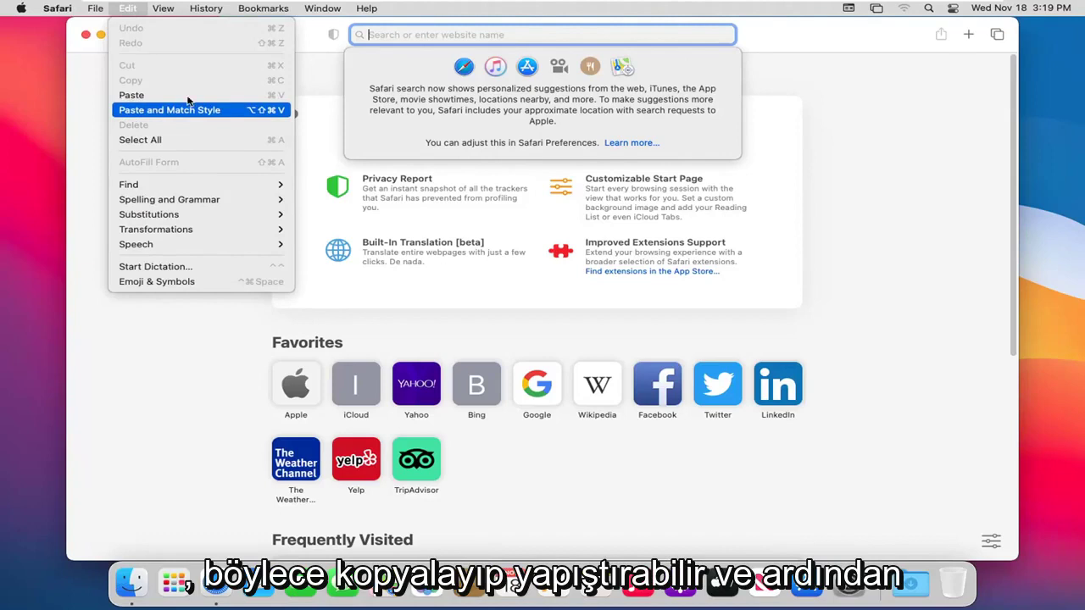
{"action": "mouse_move", "coordinate": [95, 9]}
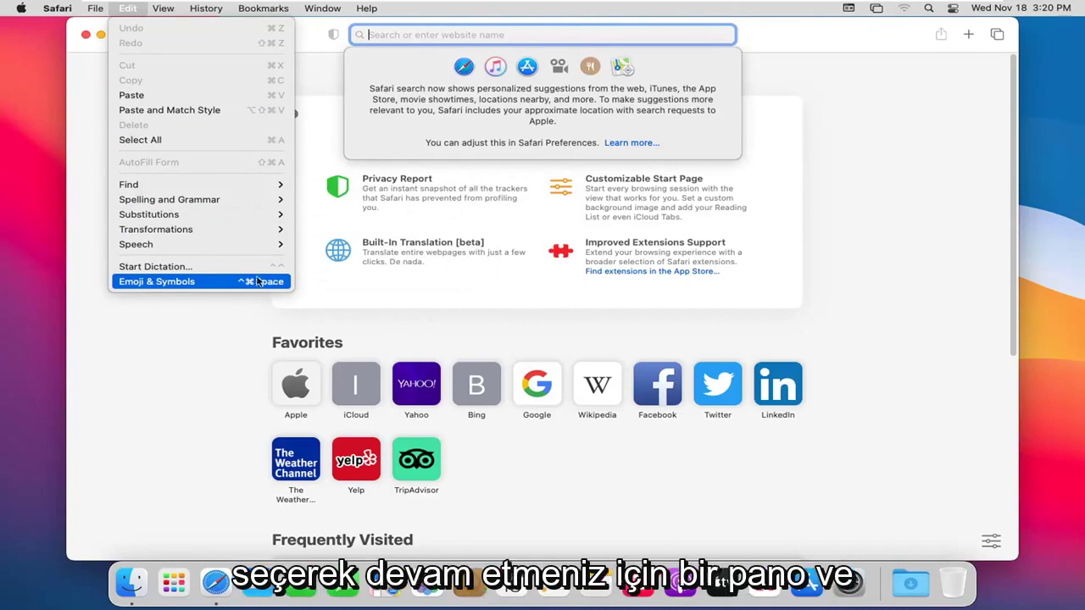
{"action": "mouse_move", "coordinate": [156, 244]}
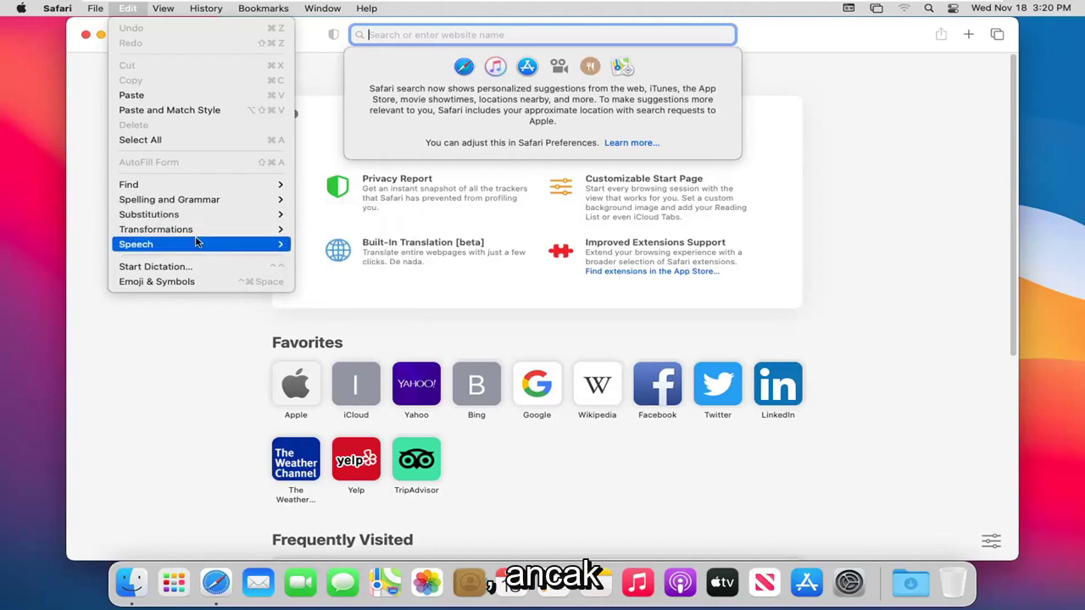
{"action": "mouse_move", "coordinate": [197, 240]}
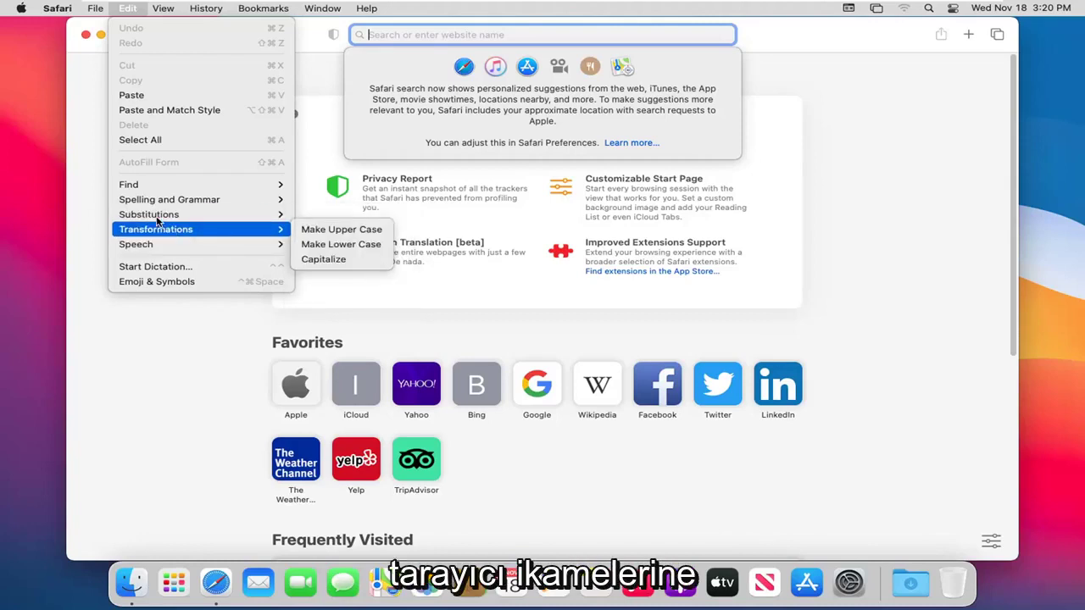
{"action": "mouse_move", "coordinate": [157, 219]}
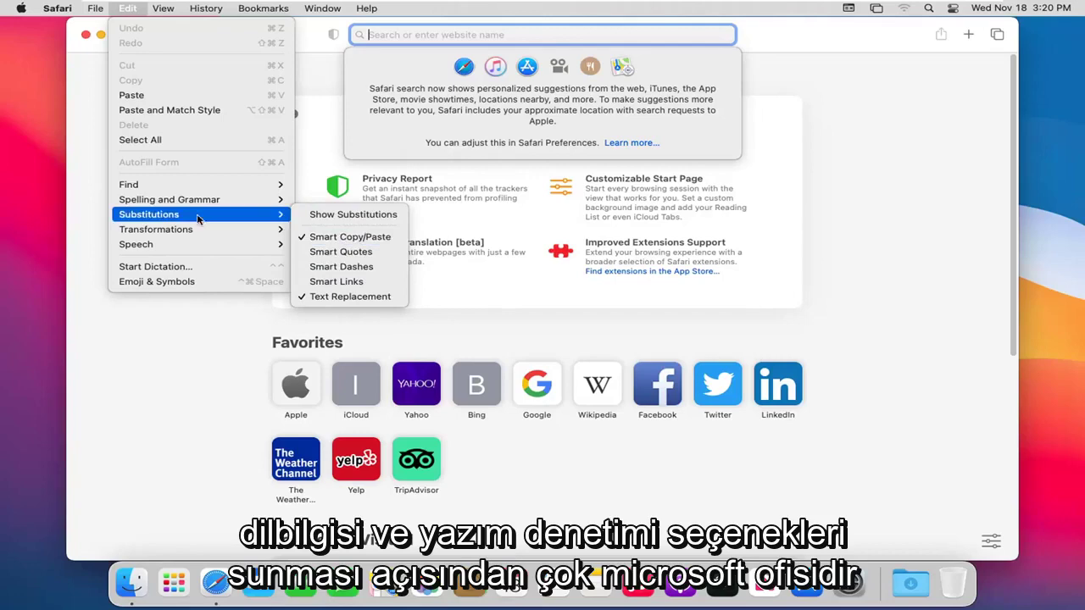
{"action": "mouse_move", "coordinate": [164, 10]}
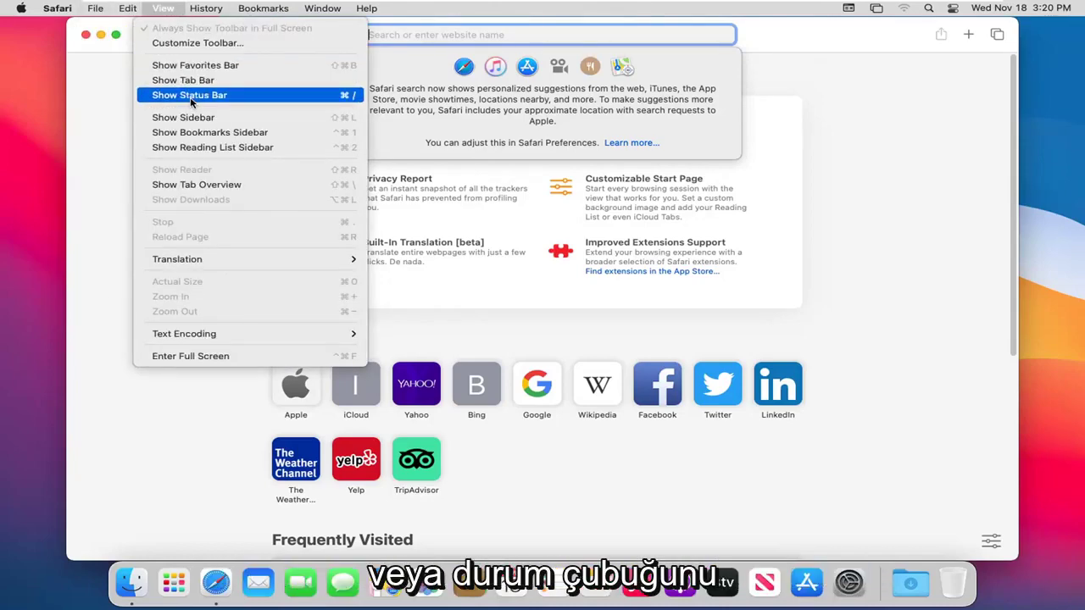
Look through the View menu's Translation and Text Encoding submenus, then show the History menu.
{"action": "mouse_move", "coordinate": [168, 263]}
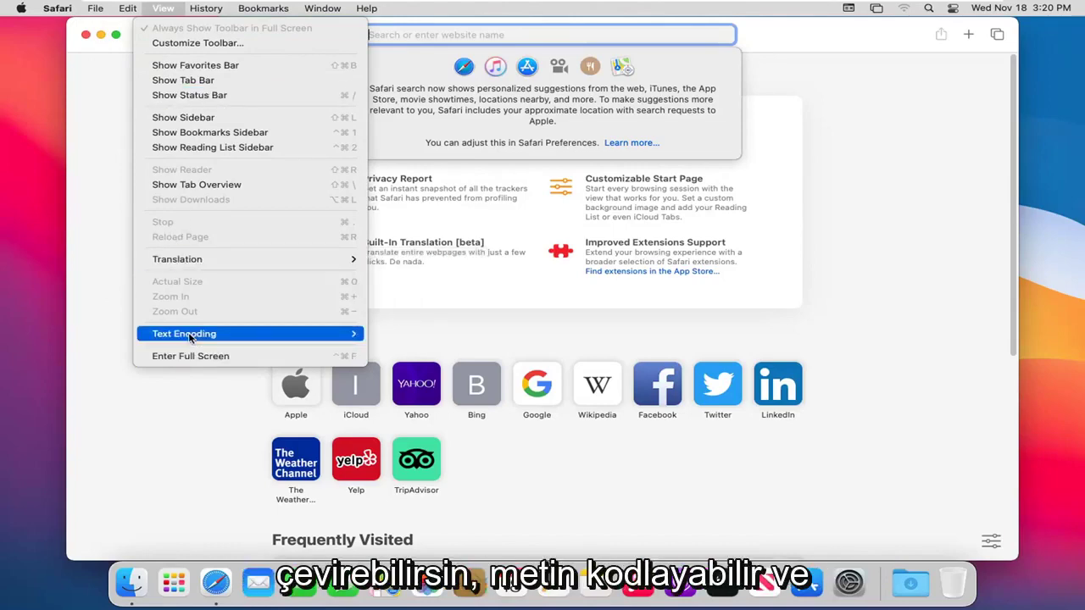
{"action": "mouse_move", "coordinate": [190, 337]}
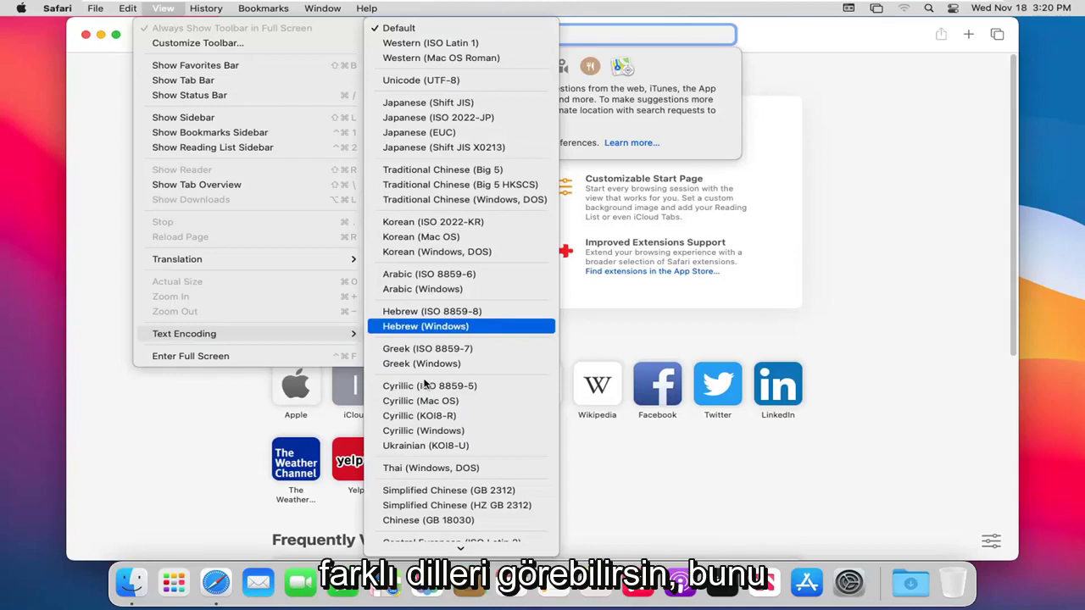
{"action": "mouse_move", "coordinate": [204, 9]}
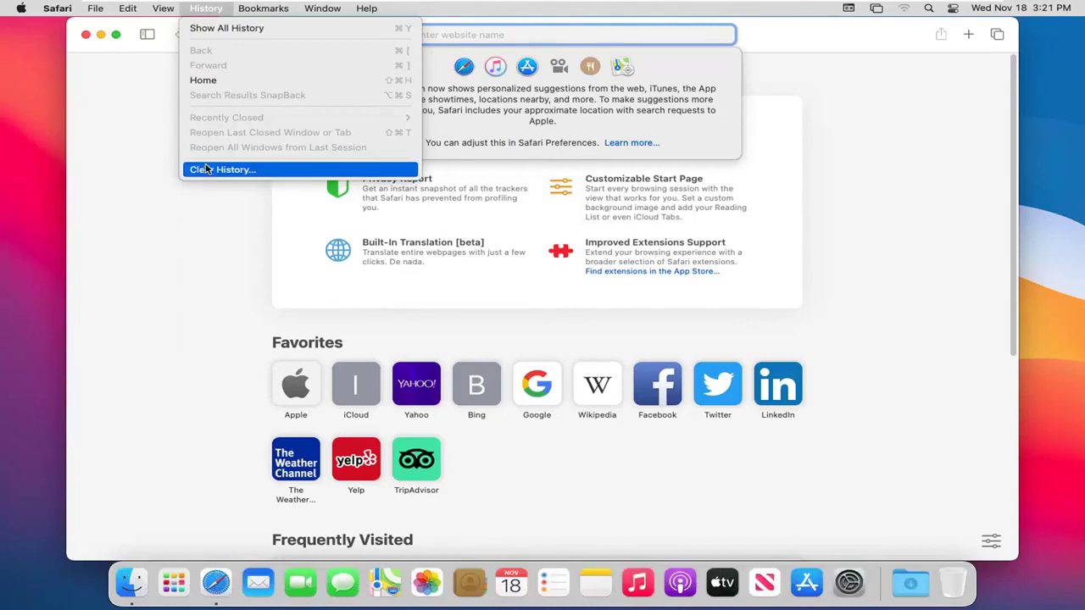
Show the Bookmarks menu, then the Window menu with tiling and tab arrangement options.
{"action": "left_click", "coordinate": [257, 10]}
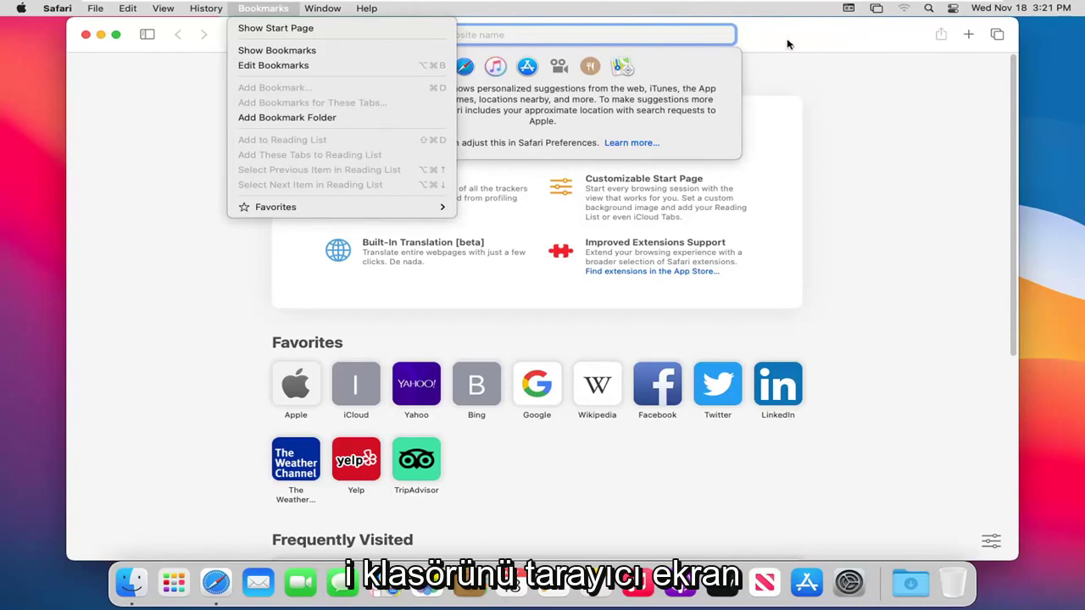
{"action": "mouse_move", "coordinate": [326, 15]}
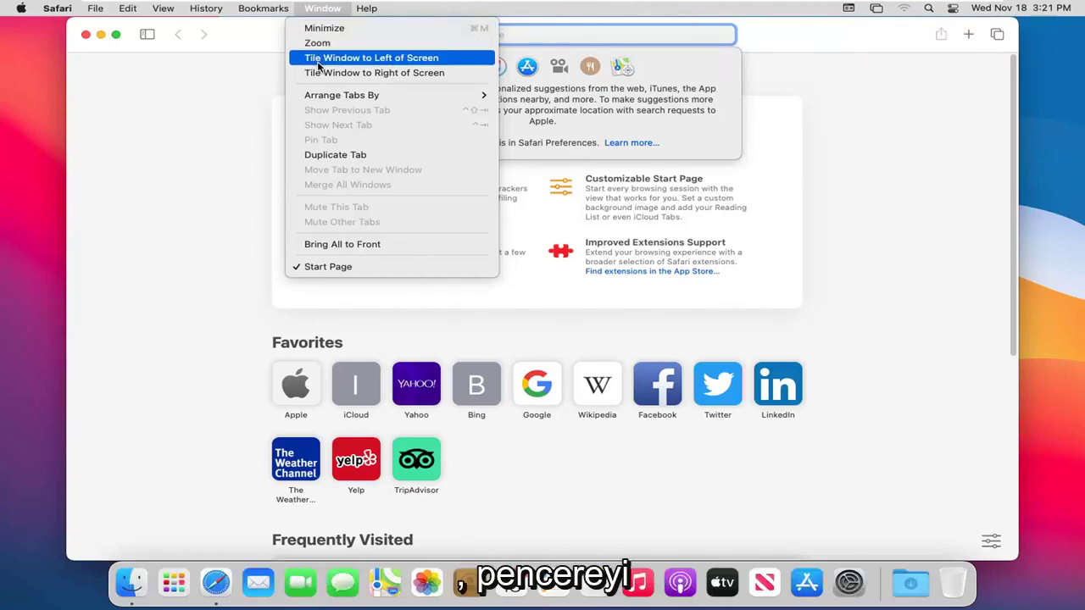
Reopen the Window menu to view Arrange Tabs By, then show the Help menu.
{"action": "left_click", "coordinate": [373, 72]}
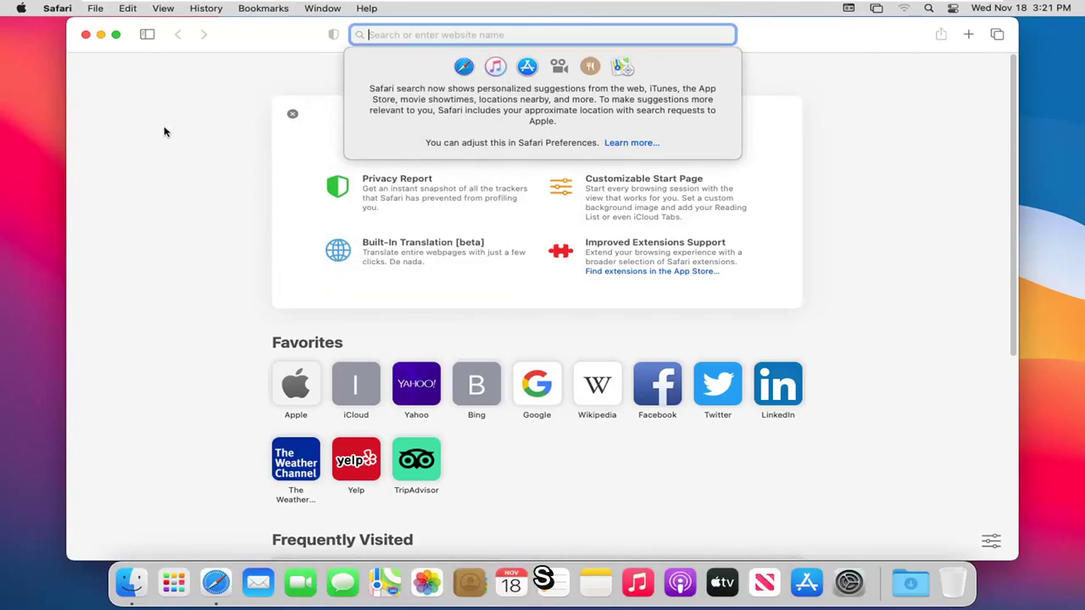
{"action": "left_click", "coordinate": [329, 7]}
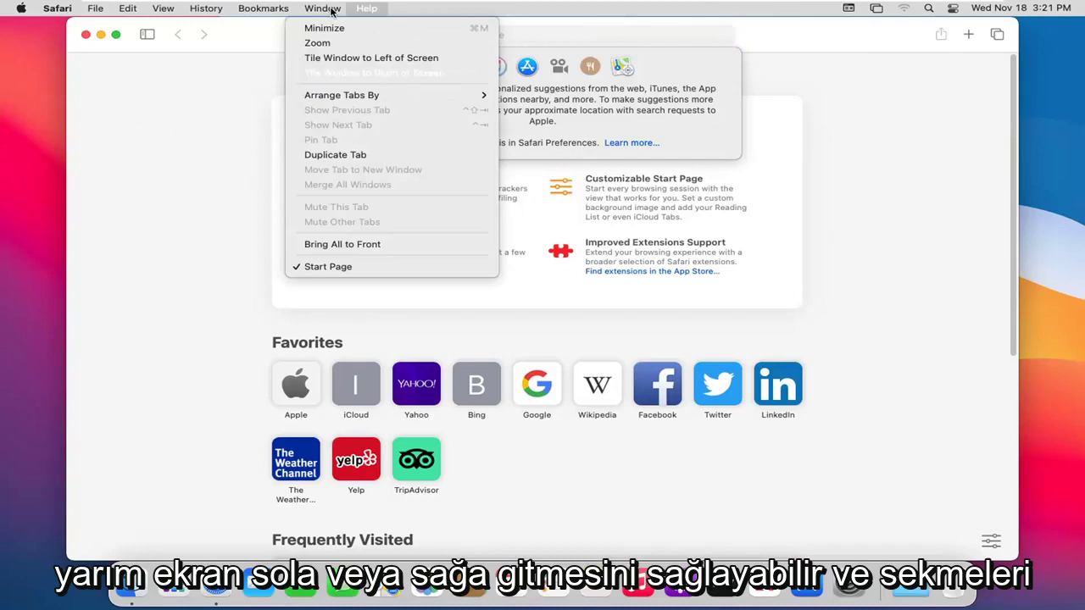
{"action": "mouse_move", "coordinate": [321, 103]}
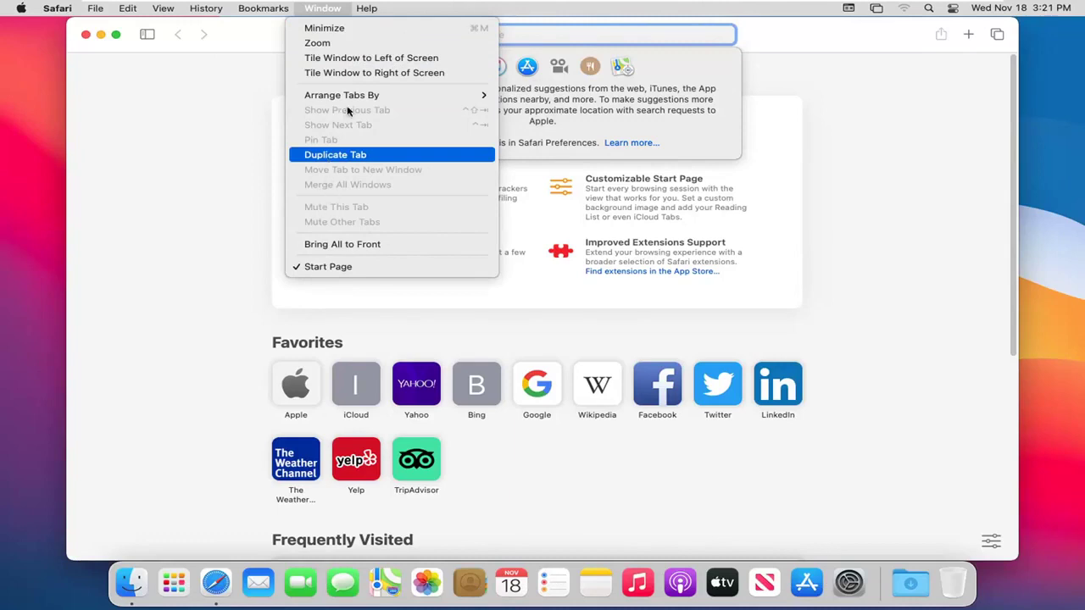
{"action": "mouse_move", "coordinate": [366, 10]}
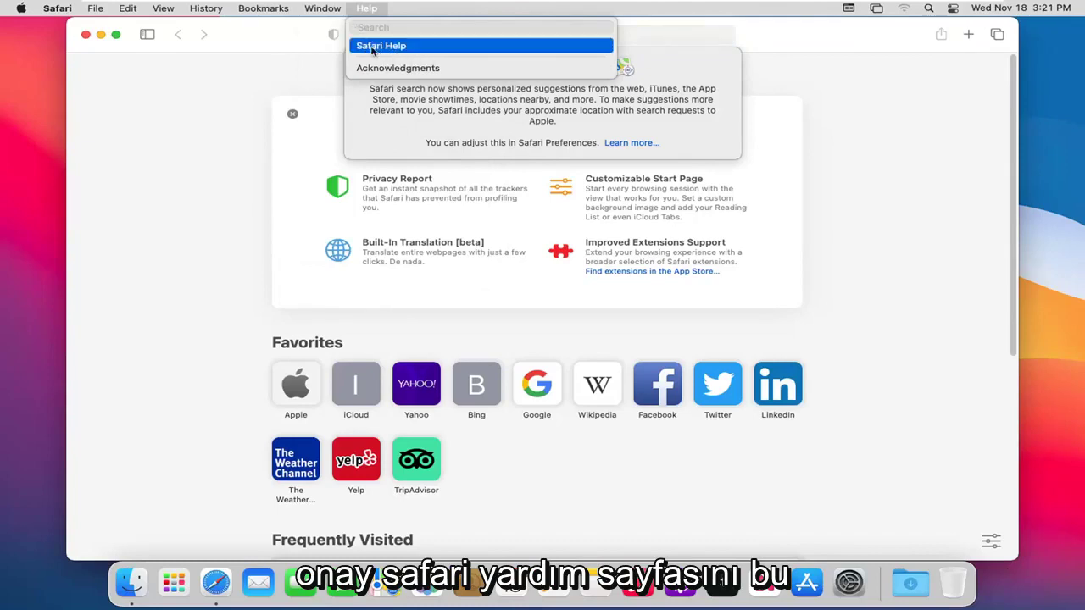
Close Help and the suggestions panel, show the sidebar, switch Reading List and Bookmarks, hide it.
{"action": "left_click", "coordinate": [199, 102]}
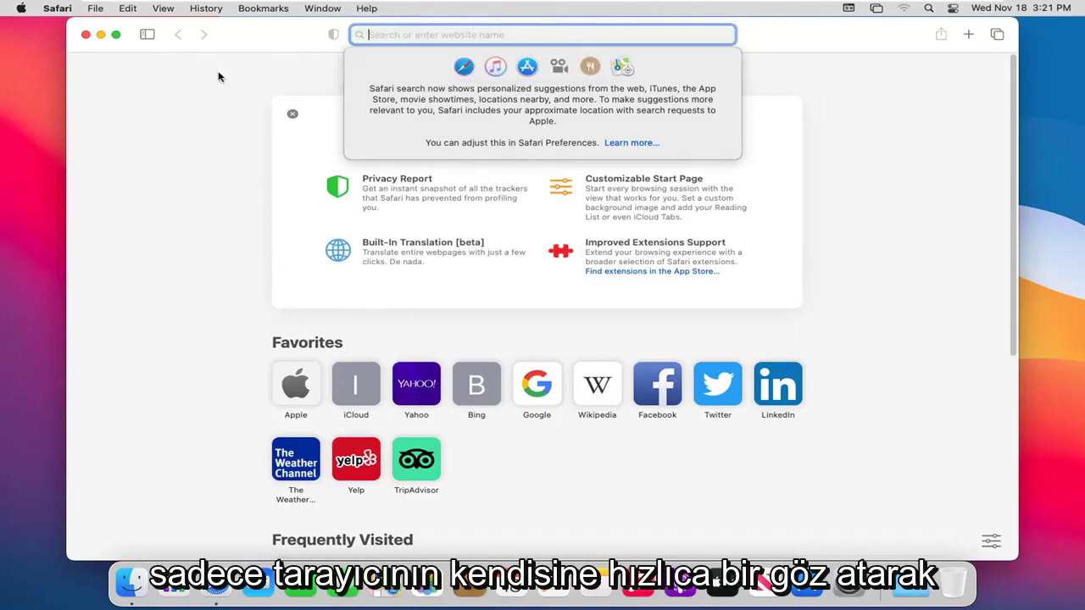
{"action": "left_click", "coordinate": [169, 80]}
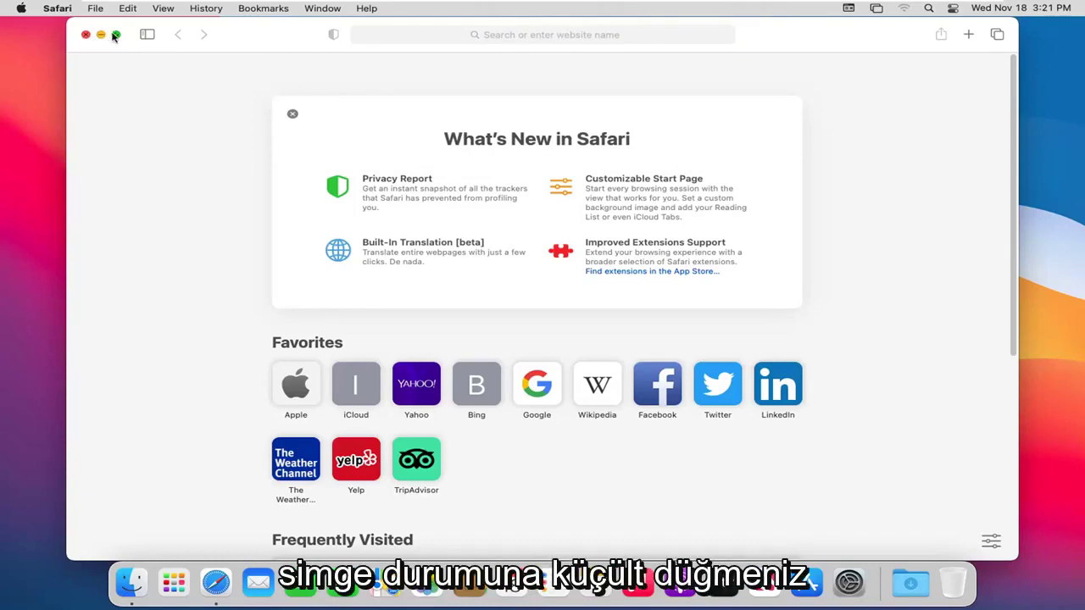
{"action": "mouse_move", "coordinate": [117, 35]}
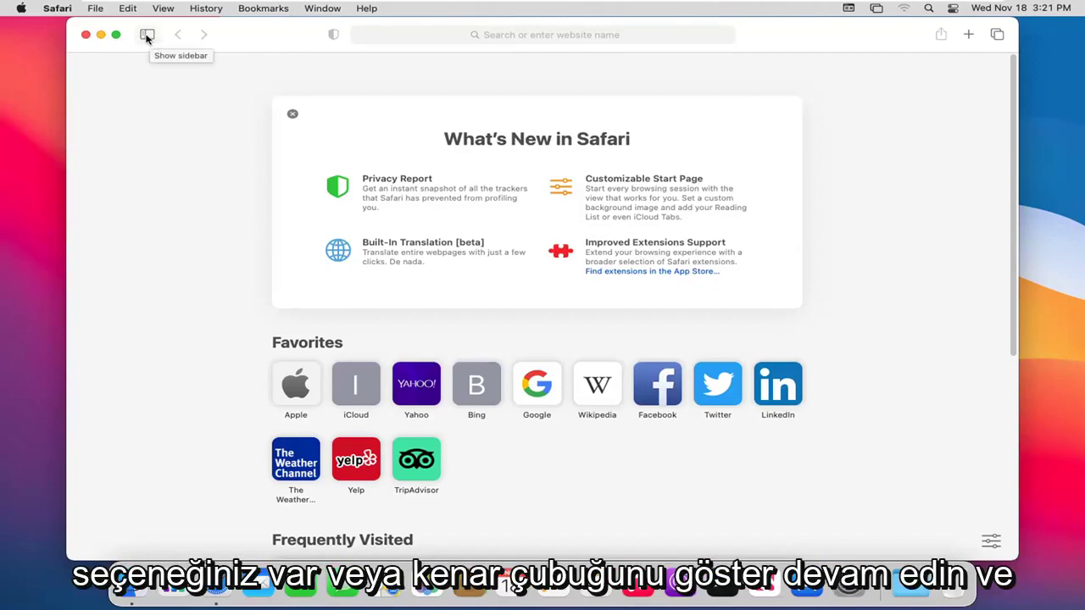
{"action": "left_click", "coordinate": [147, 36]}
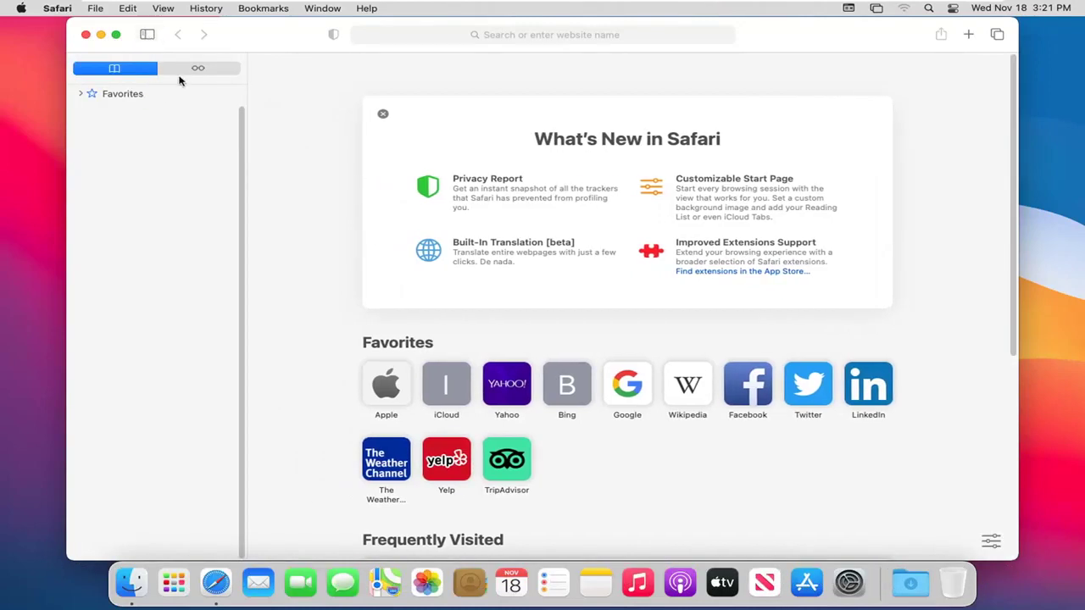
{"action": "left_click", "coordinate": [207, 69]}
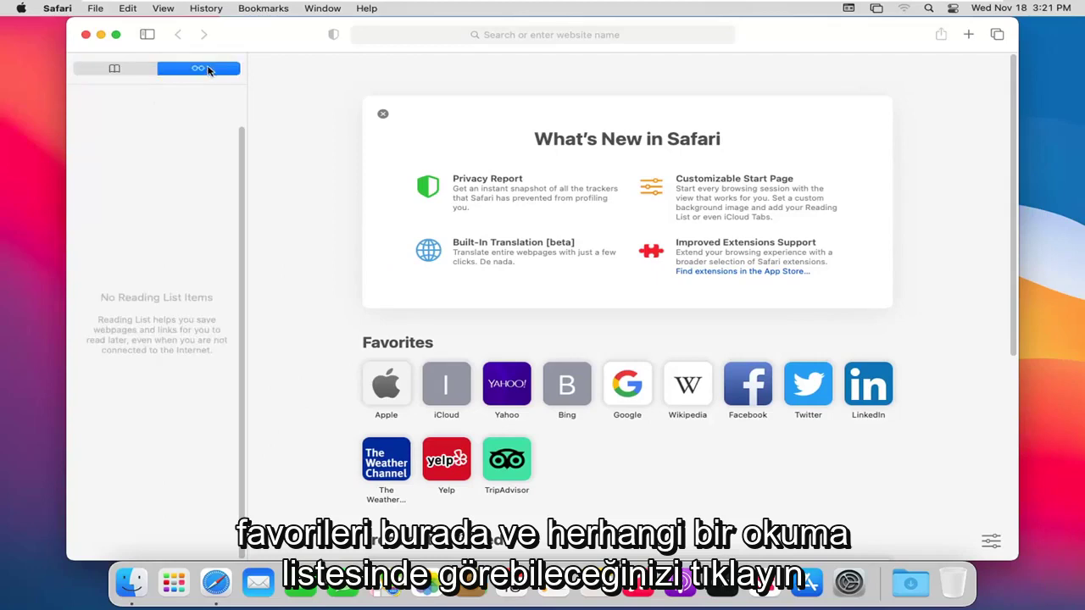
{"action": "left_click", "coordinate": [114, 69]}
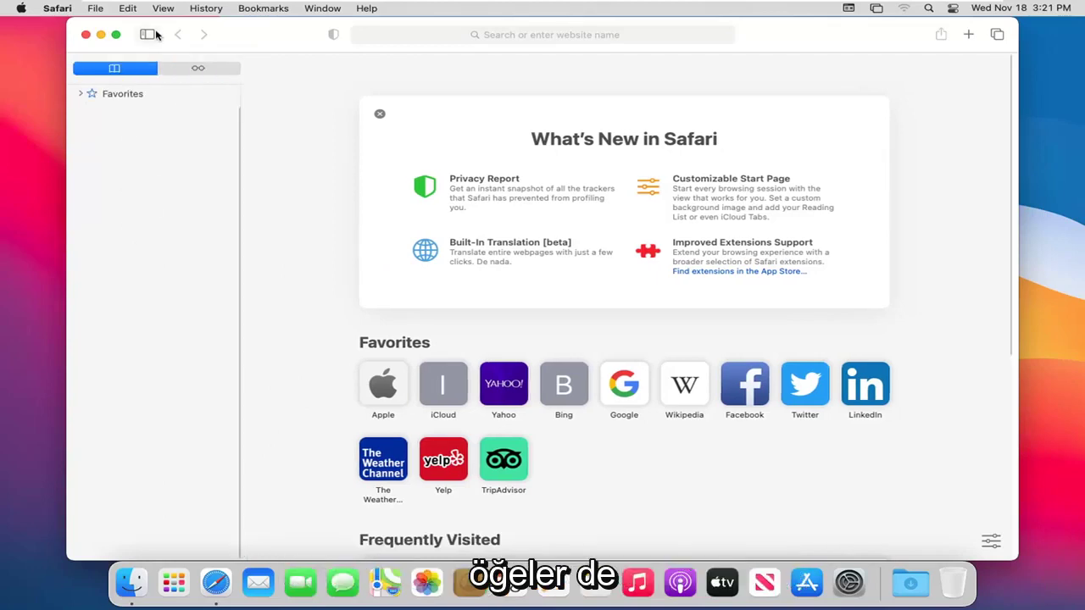
{"action": "left_click", "coordinate": [147, 36]}
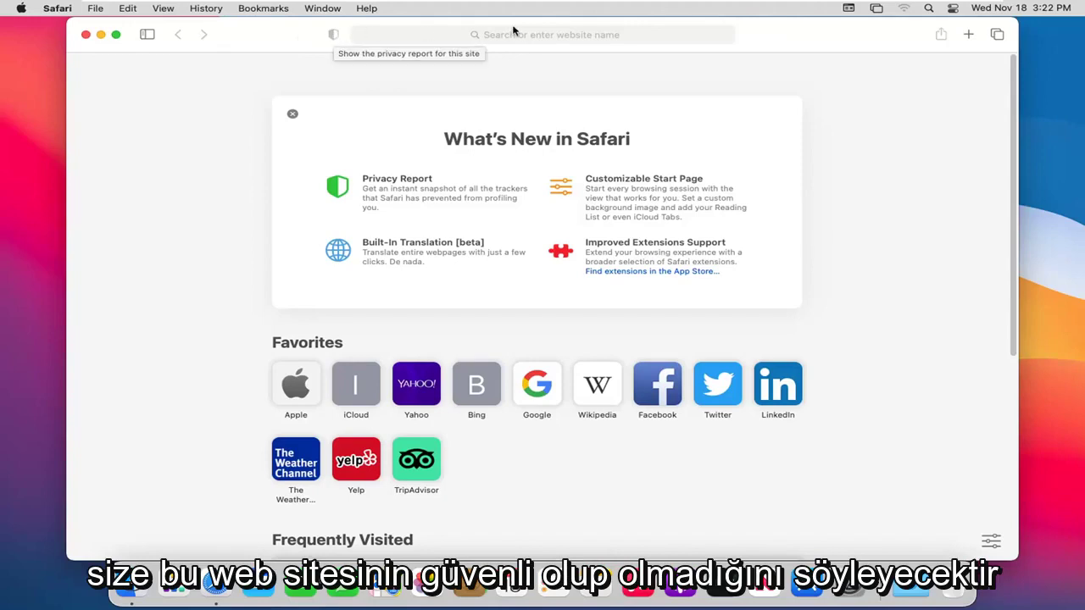
Focus the address bar, then scroll the start page through Frequently Visited, Privacy Report and Siri Suggestions.
{"action": "left_click", "coordinate": [575, 35]}
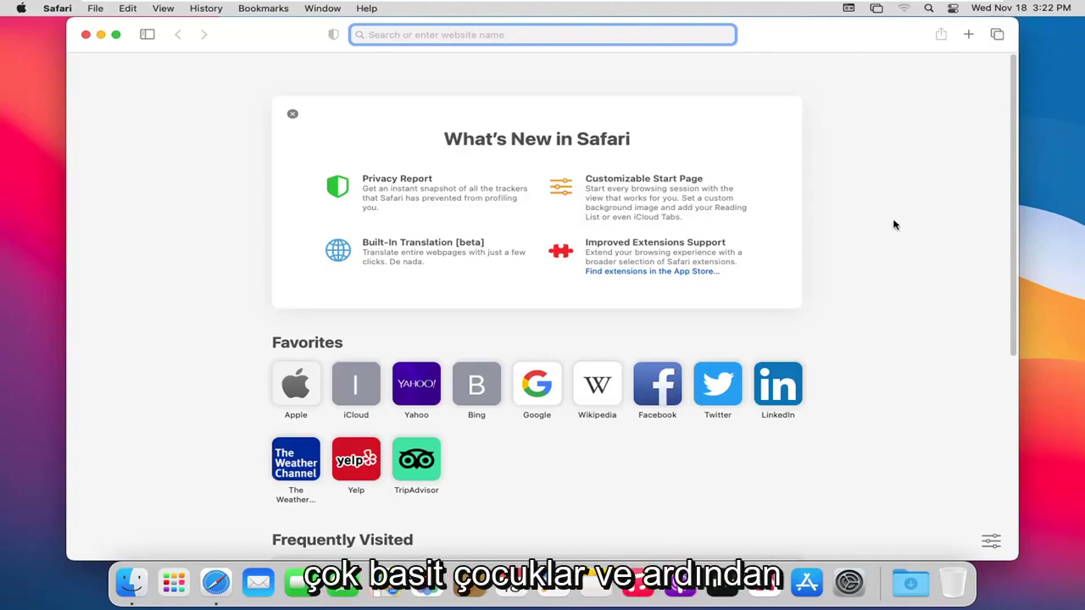
{"action": "scroll", "coordinate": [840, 252], "scroll_direction": "down", "scroll_amount": 1}
{"action": "scroll", "coordinate": [831, 254], "scroll_direction": "down", "scroll_amount": 3}
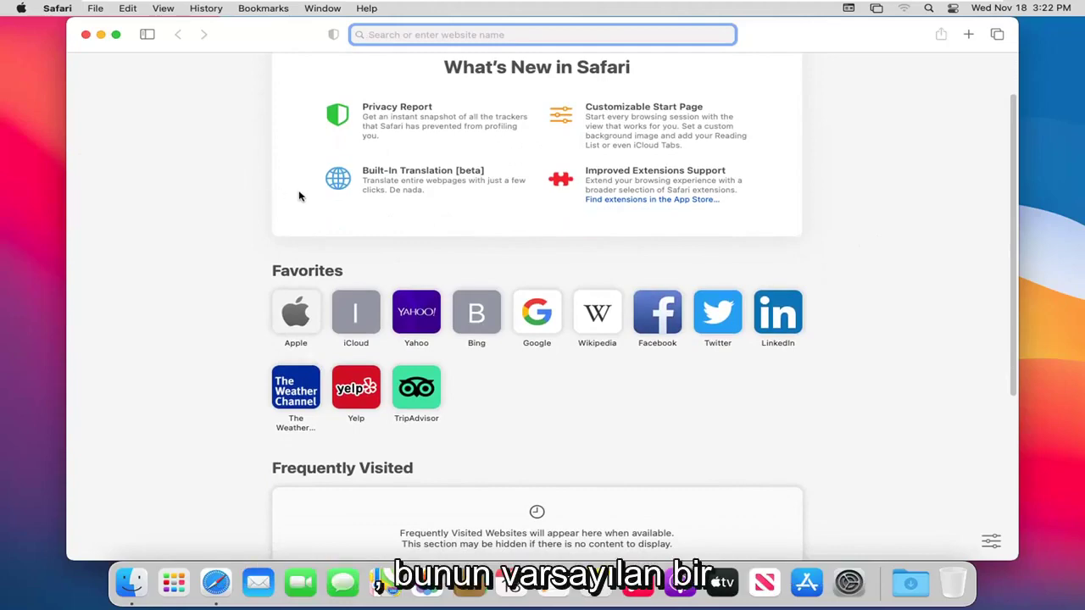
{"action": "scroll", "coordinate": [298, 196], "scroll_direction": "down", "scroll_amount": 5}
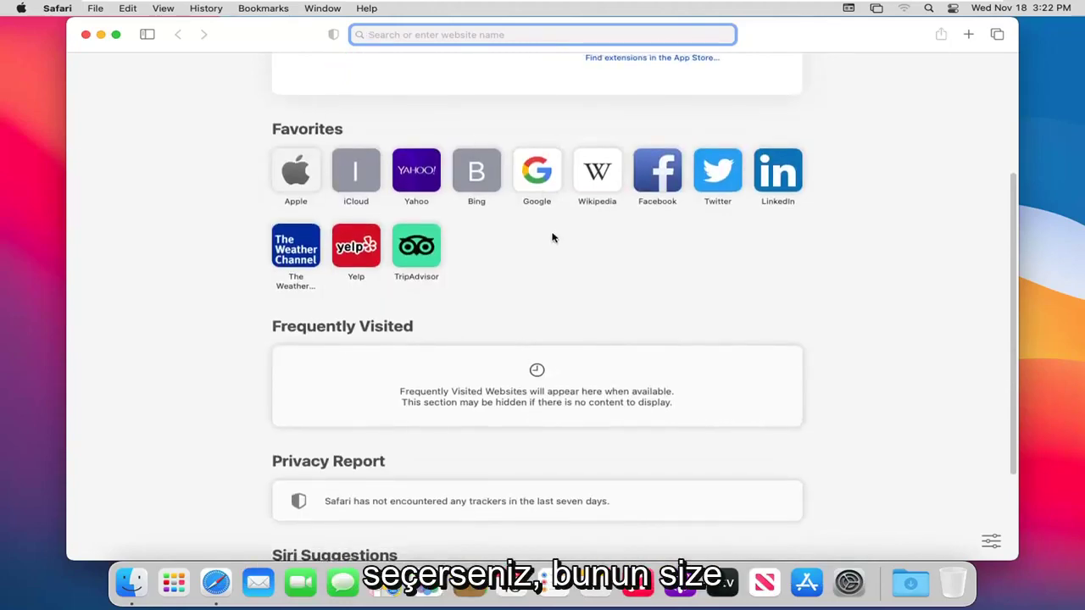
{"action": "scroll", "coordinate": [409, 253], "scroll_direction": "down", "scroll_amount": 1}
{"action": "scroll", "coordinate": [408, 253], "scroll_direction": "down", "scroll_amount": 4}
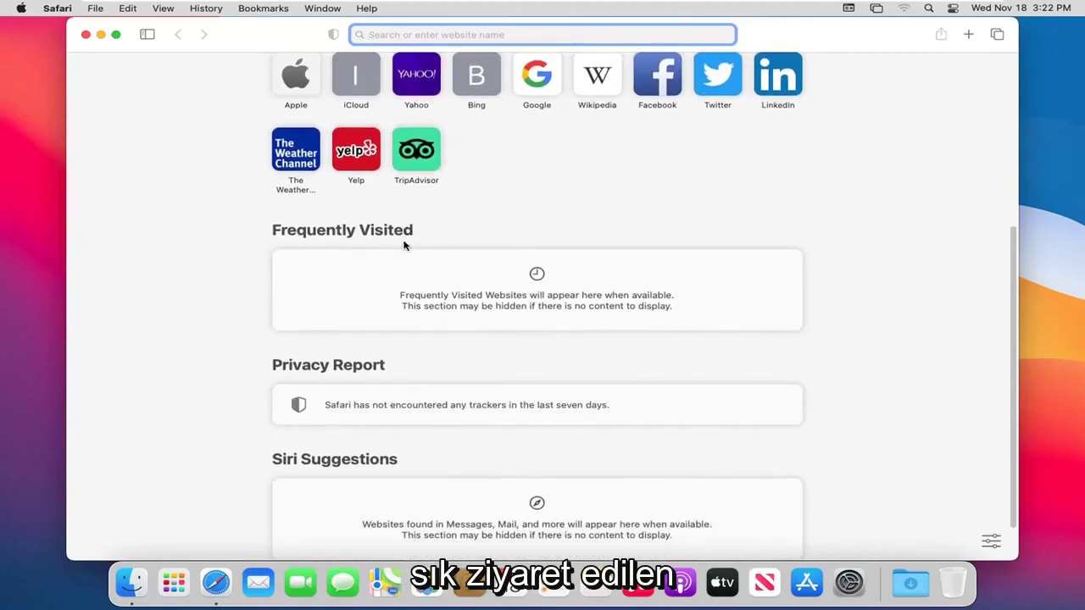
{"action": "scroll", "coordinate": [348, 320], "scroll_direction": "down", "scroll_amount": 1}
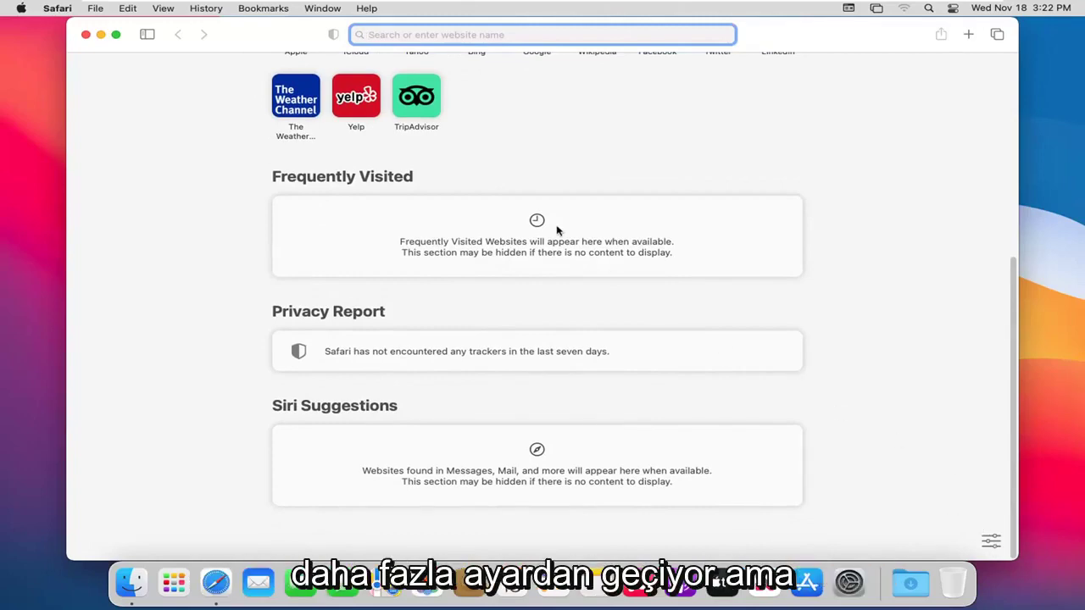
{"action": "scroll", "coordinate": [307, 308], "scroll_direction": "up", "scroll_amount": 5}
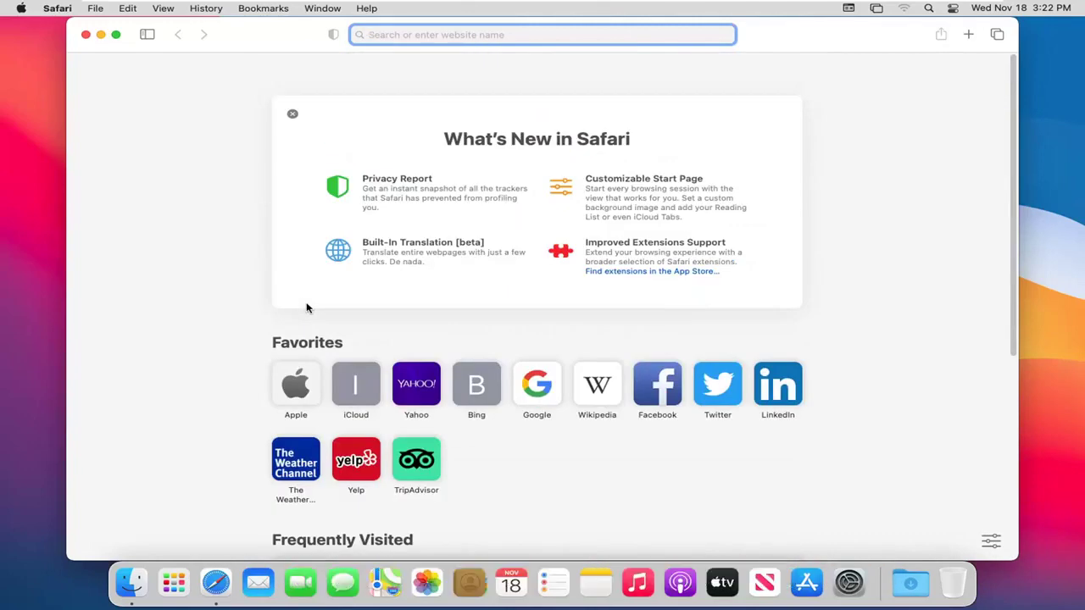